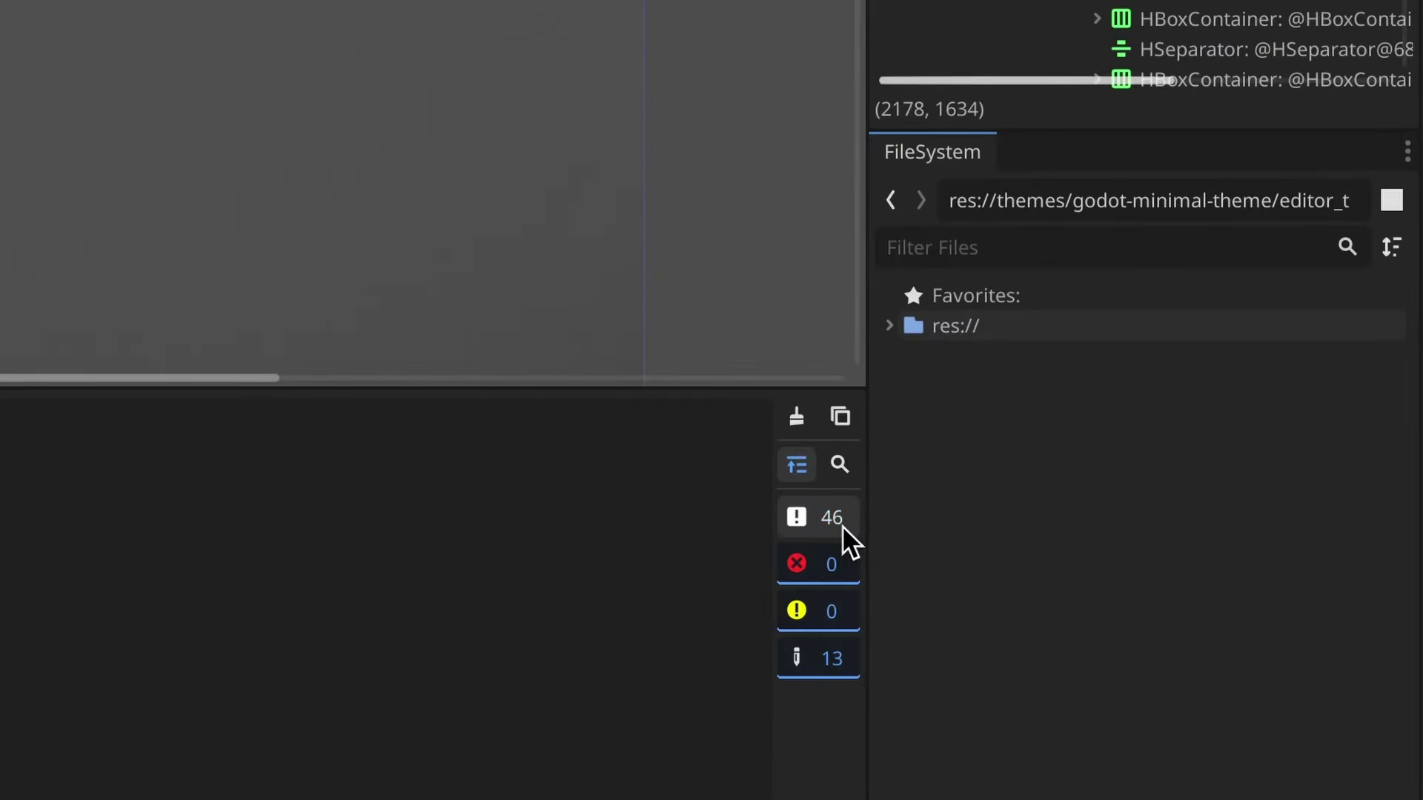
Toggle the standard message filter in the output log and mark an EditorLogFilterButton item for import with data from the editor theme
{"action": "left_click", "coordinate": [839, 529]}
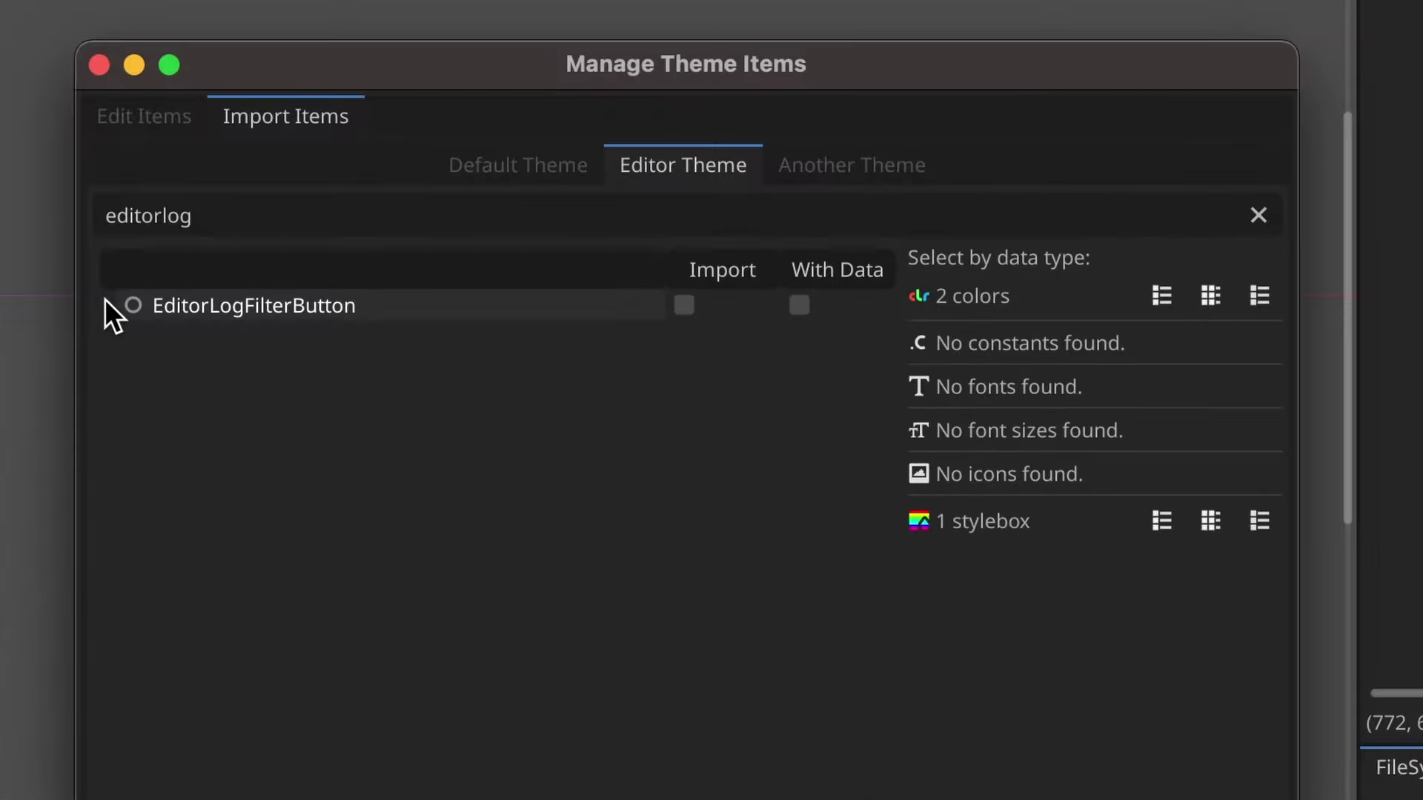
{"action": "left_click", "coordinate": [106, 304]}
{"action": "left_click", "coordinate": [793, 368]}
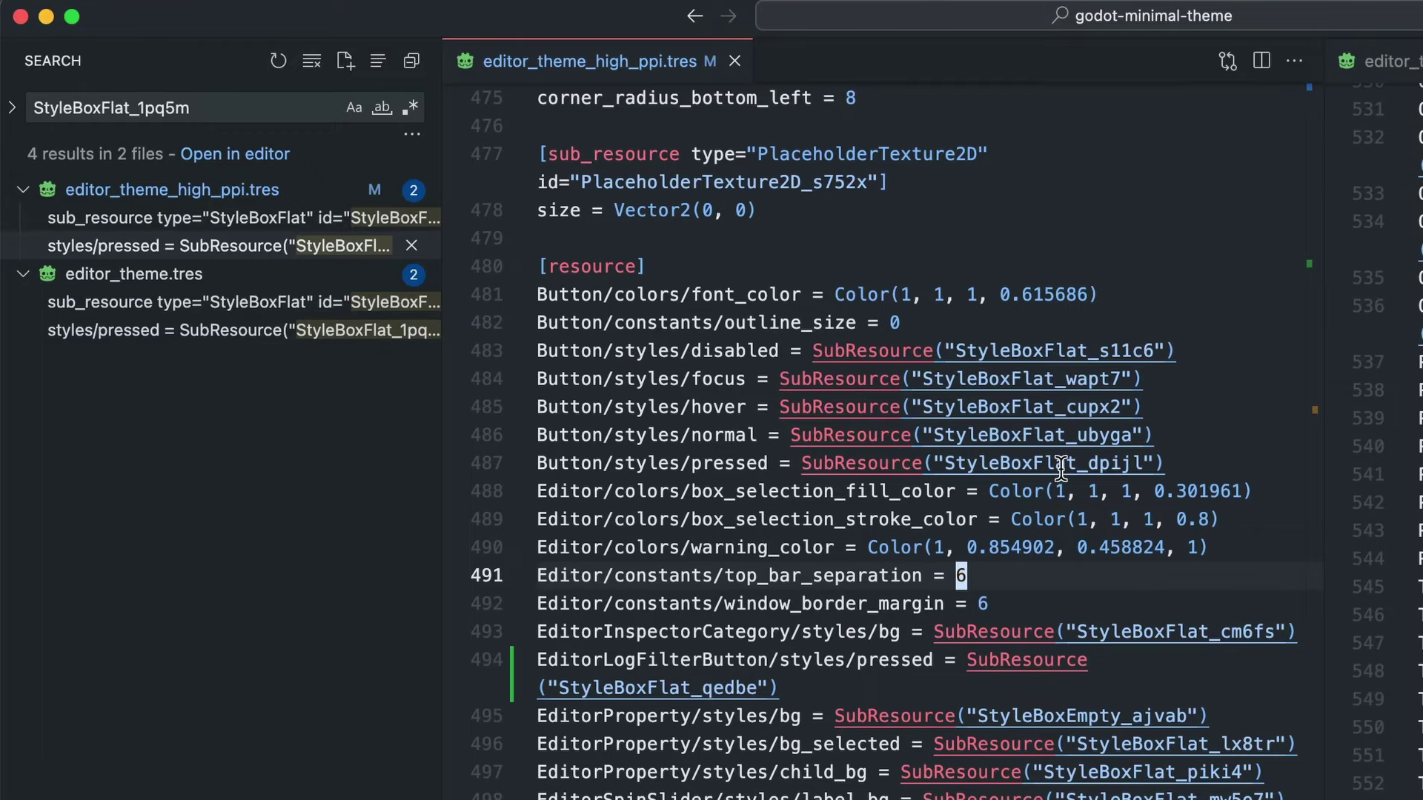
In Visual Studio Code, search the project for StyleBoxFlat_dpijl and open its sub_resource definition in editor_theme_high_ppi.tres
{"action": "double_click", "coordinate": [1061, 468]}
{"action": "key", "text": "super+shift+f"}
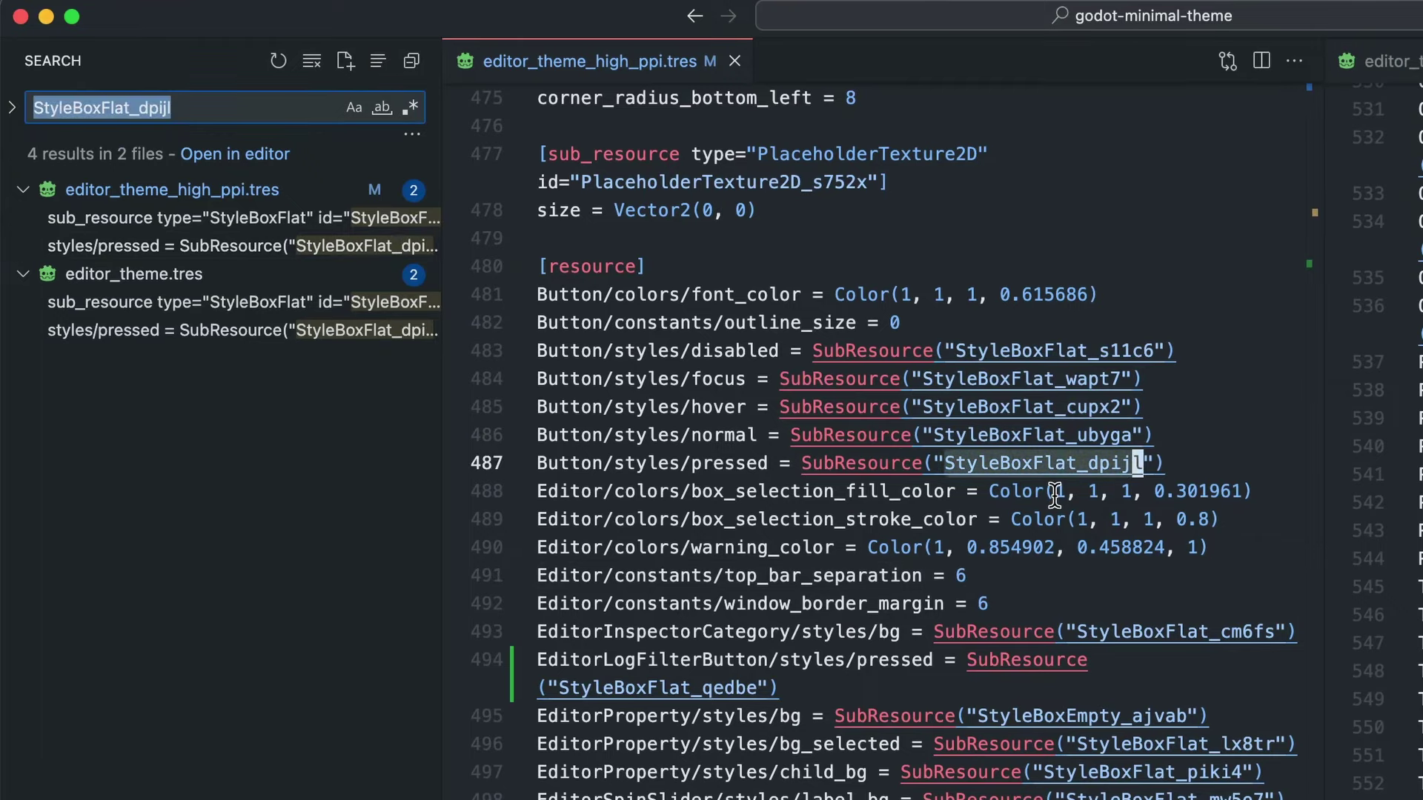
{"action": "left_click", "coordinate": [280, 217]}
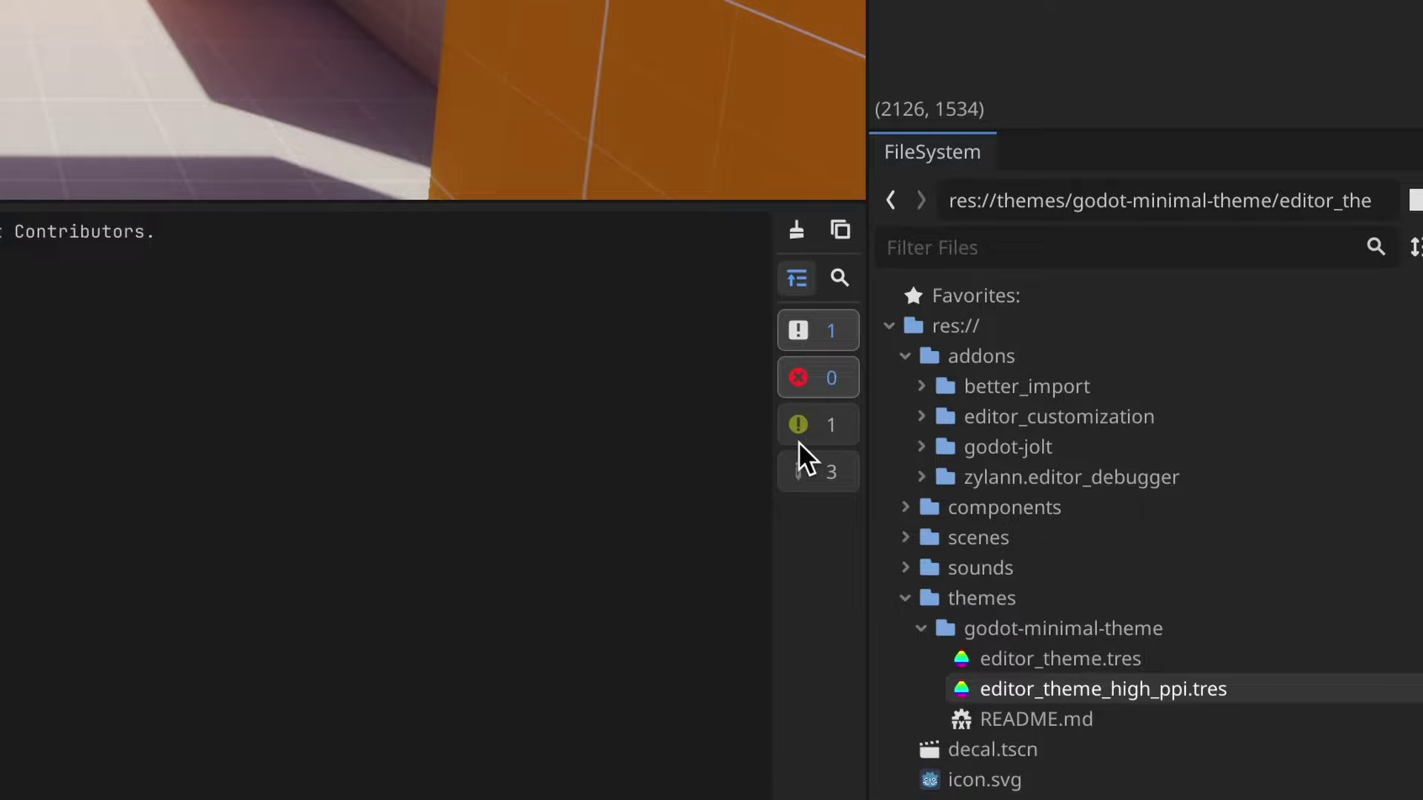
Back in Godot, toggle the editor message filter in the output log
{"action": "left_click", "coordinate": [828, 472]}
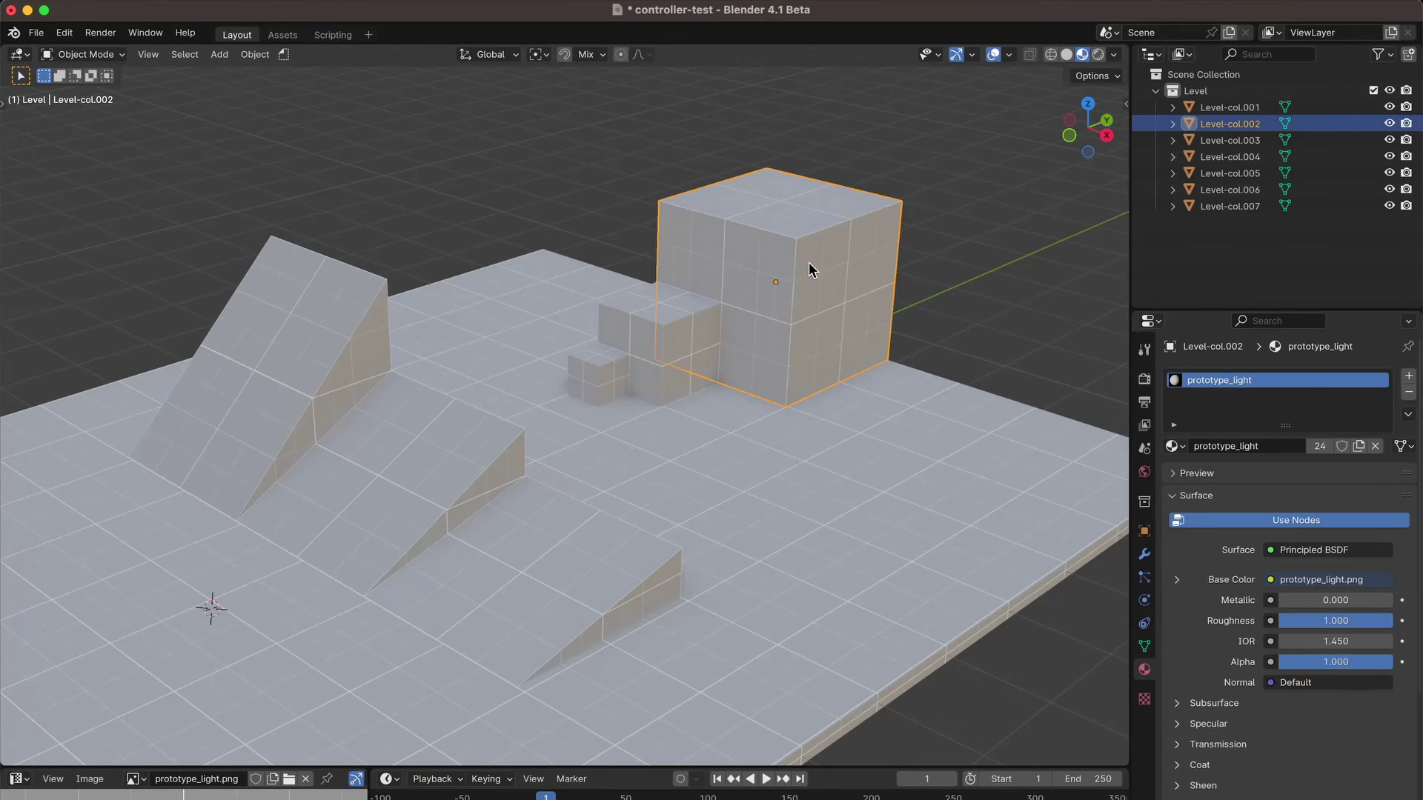
In Blender, select the two smaller cubes stepping down from the large block, one after the other
{"action": "left_click", "coordinate": [654, 338]}
{"action": "left_click", "coordinate": [593, 376]}
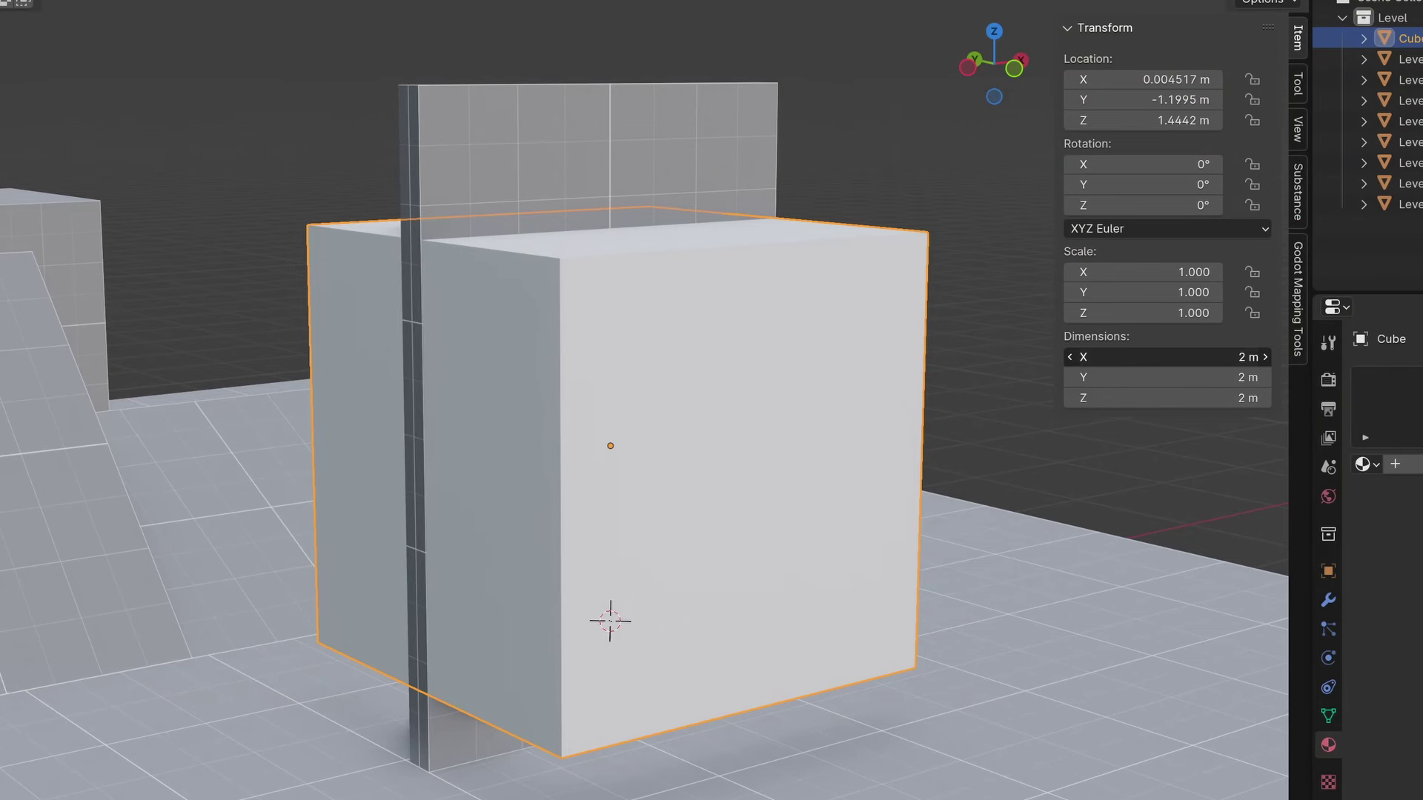
Set the new cube's dimensions to 1.2 m in X and 2.2 m in Z
{"action": "type", "text": "2"}
{"action": "key", "text": "Return"}
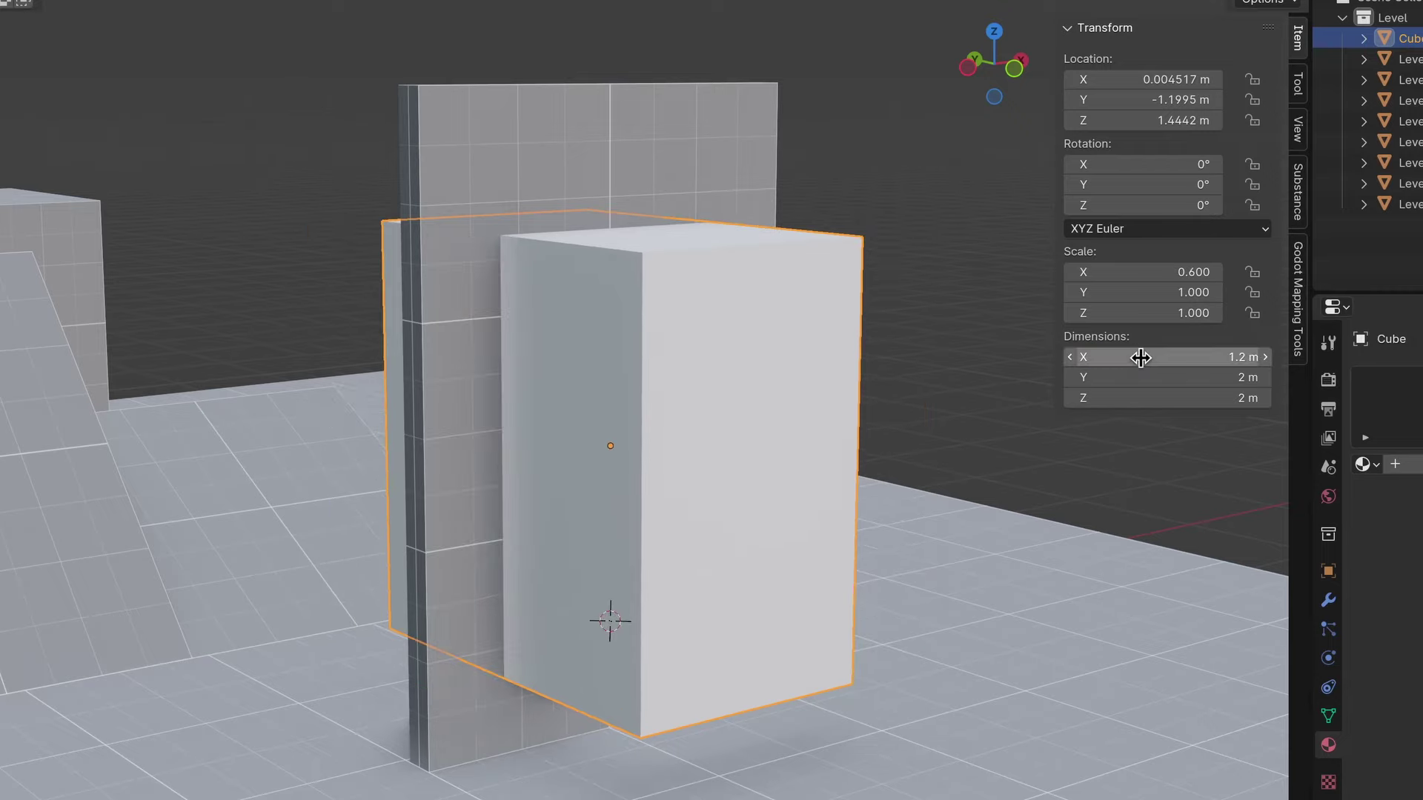
{"action": "left_click", "coordinate": [1142, 400]}
{"action": "type", "text": "2.2"}
{"action": "key", "text": "Return"}
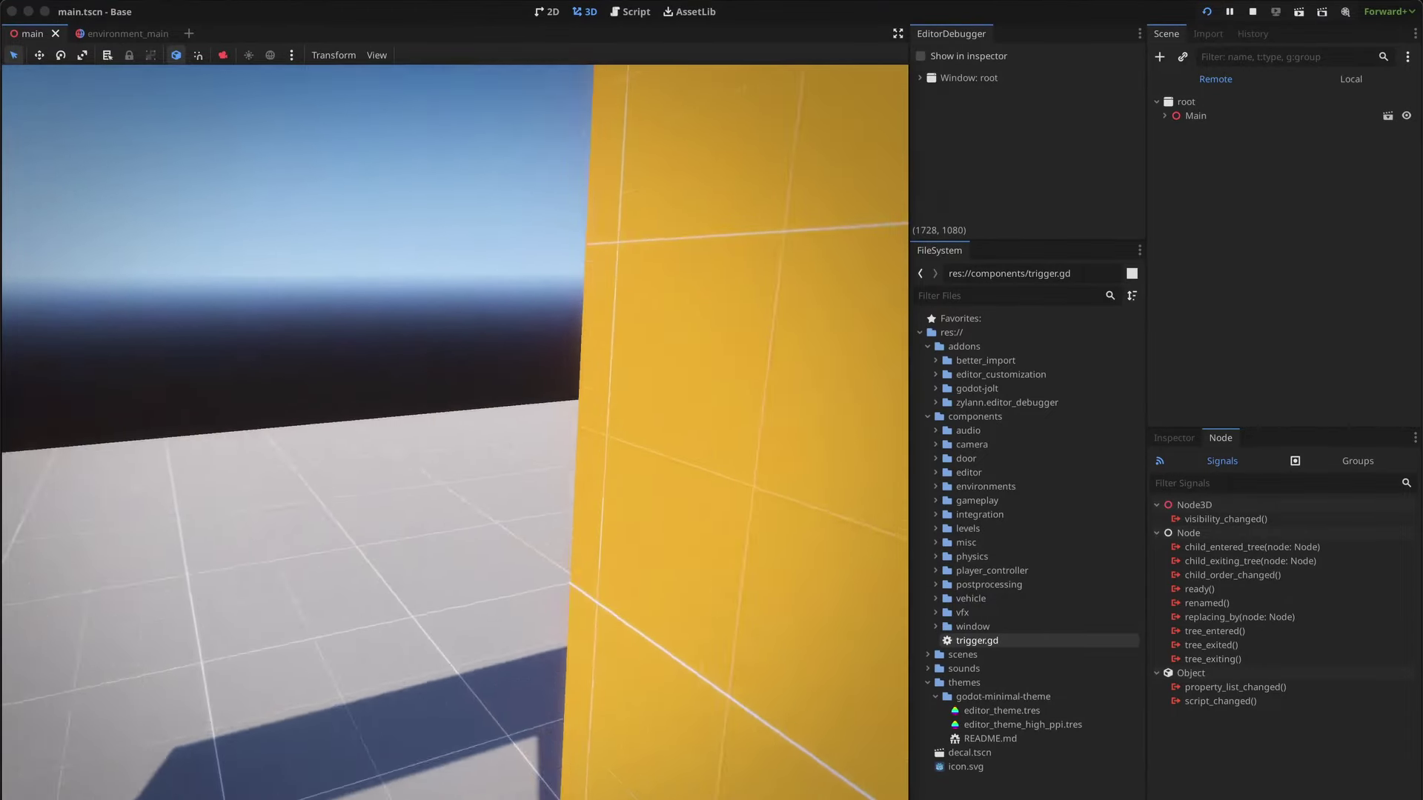
Quit the running game in Godot and inspect the signal connections of the door's Trigger and Door nodes
{"action": "key", "text": "Escape"}
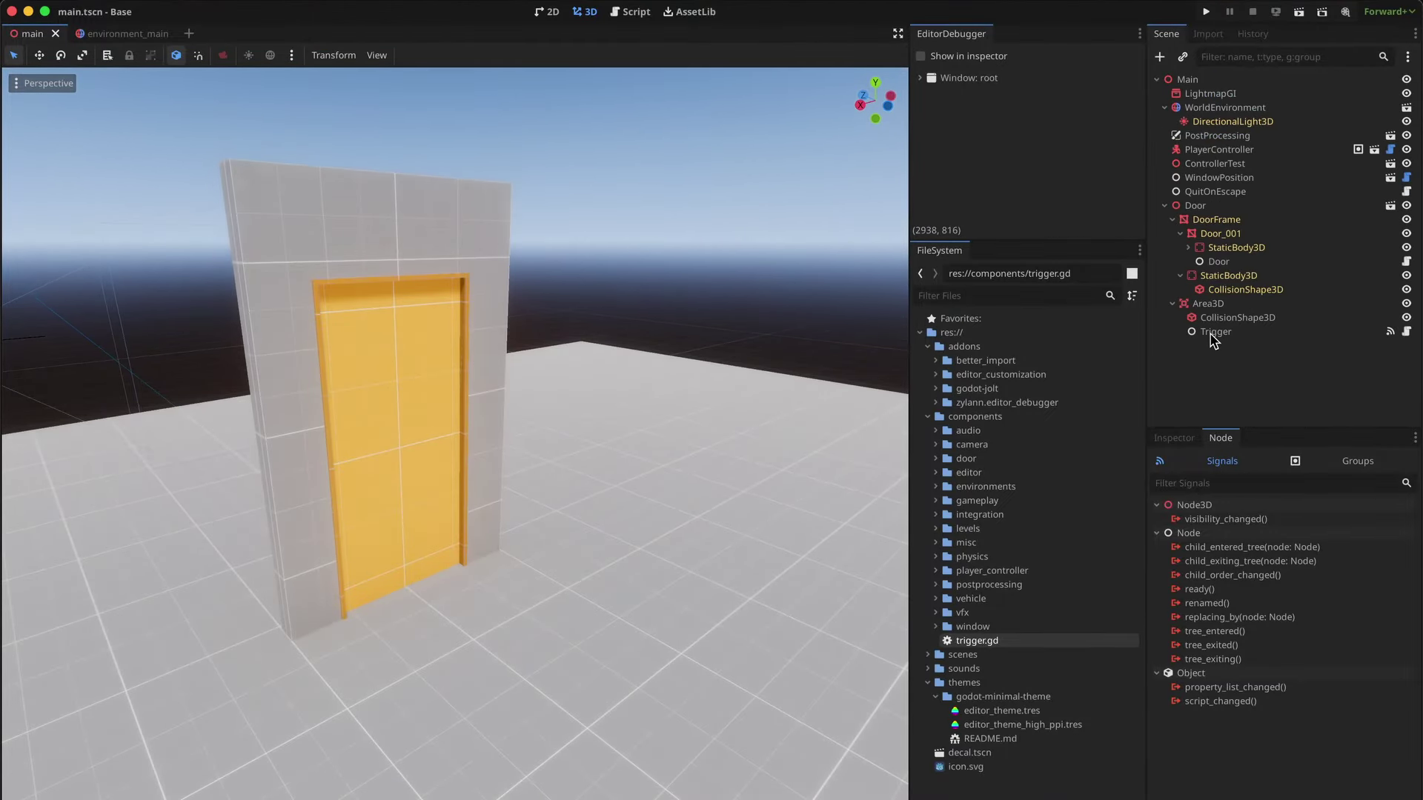
{"action": "left_click", "coordinate": [1214, 333]}
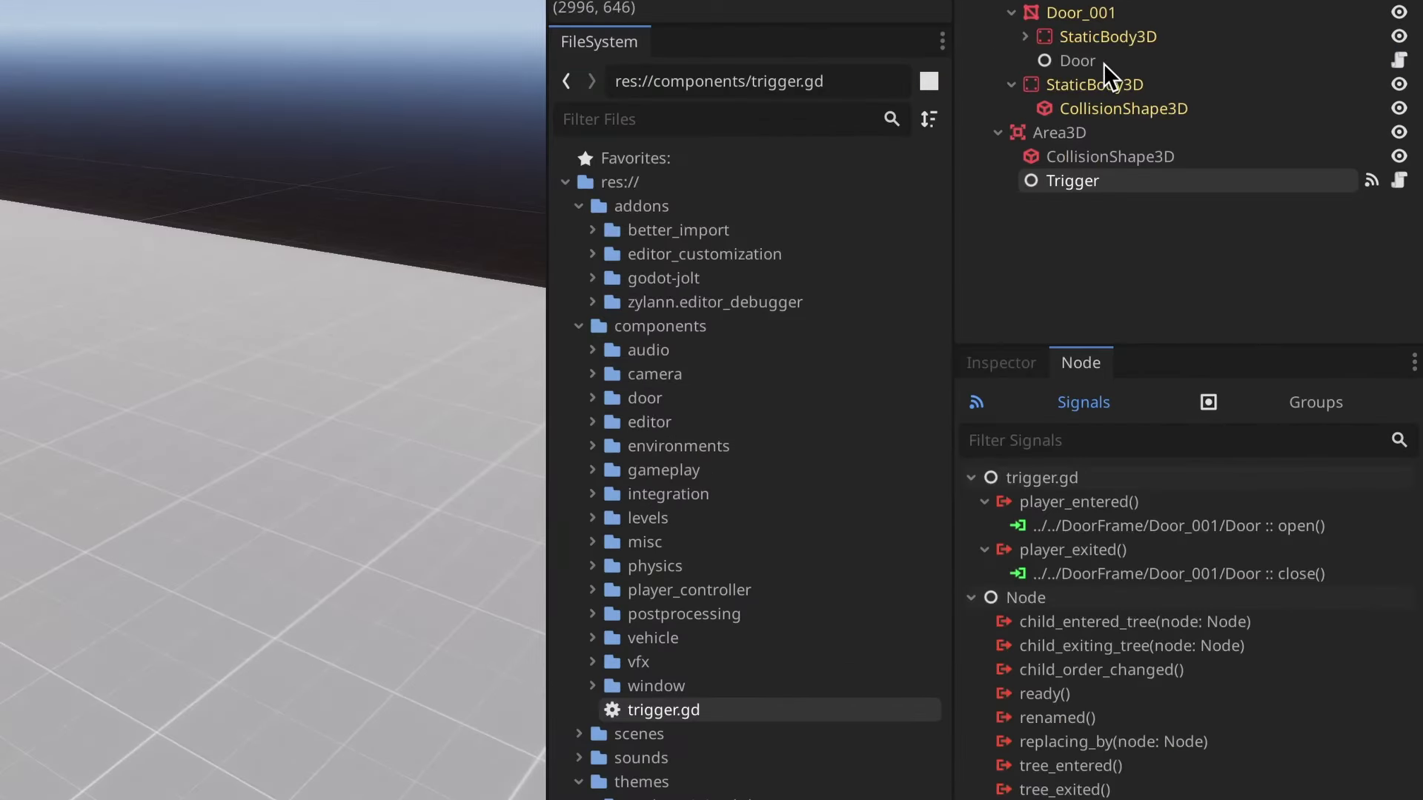
{"action": "left_click", "coordinate": [1104, 64]}
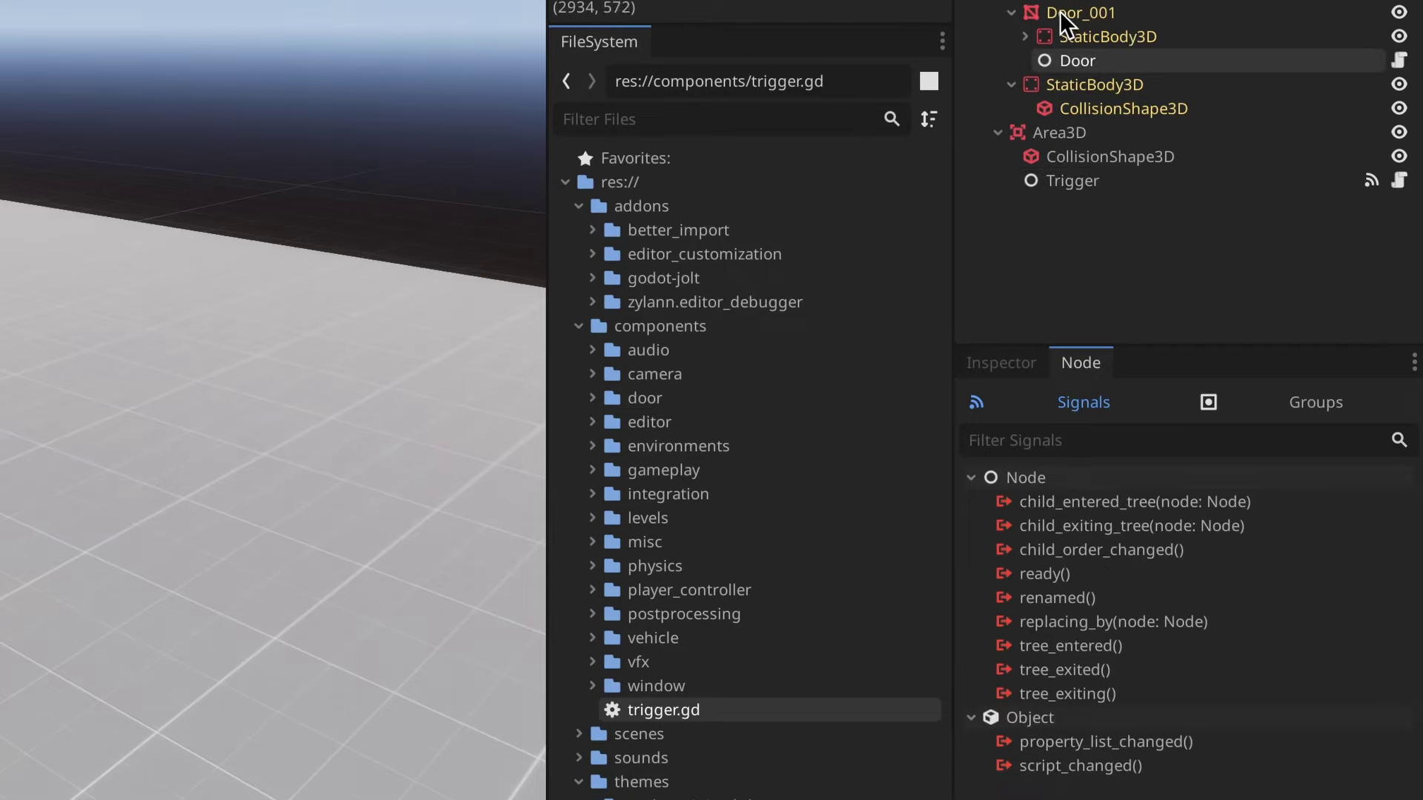
{"action": "left_click", "coordinate": [1091, 180]}
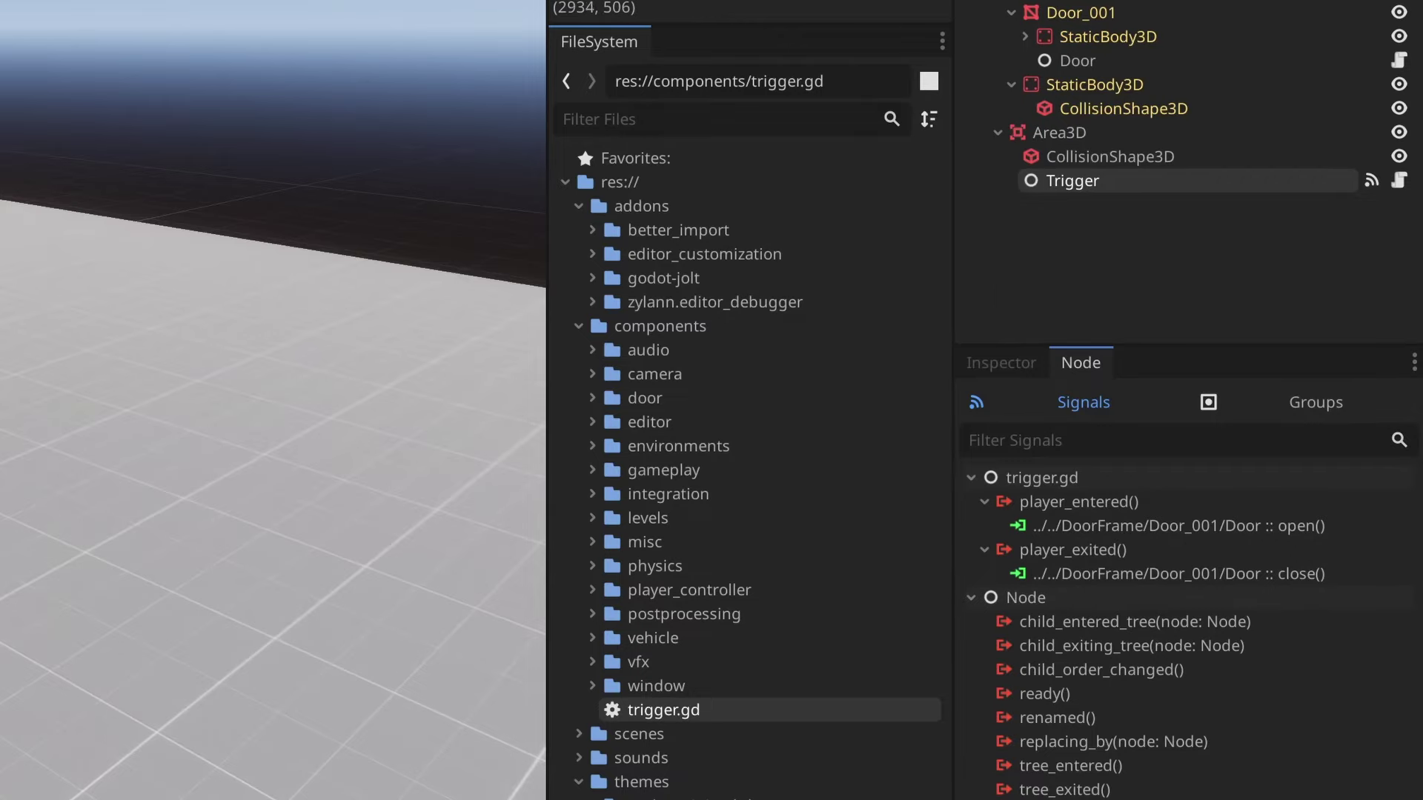
Duplicate the whole door and place the copy on the floor just beyond the wall's edge
{"action": "key", "text": "ctrl+d"}
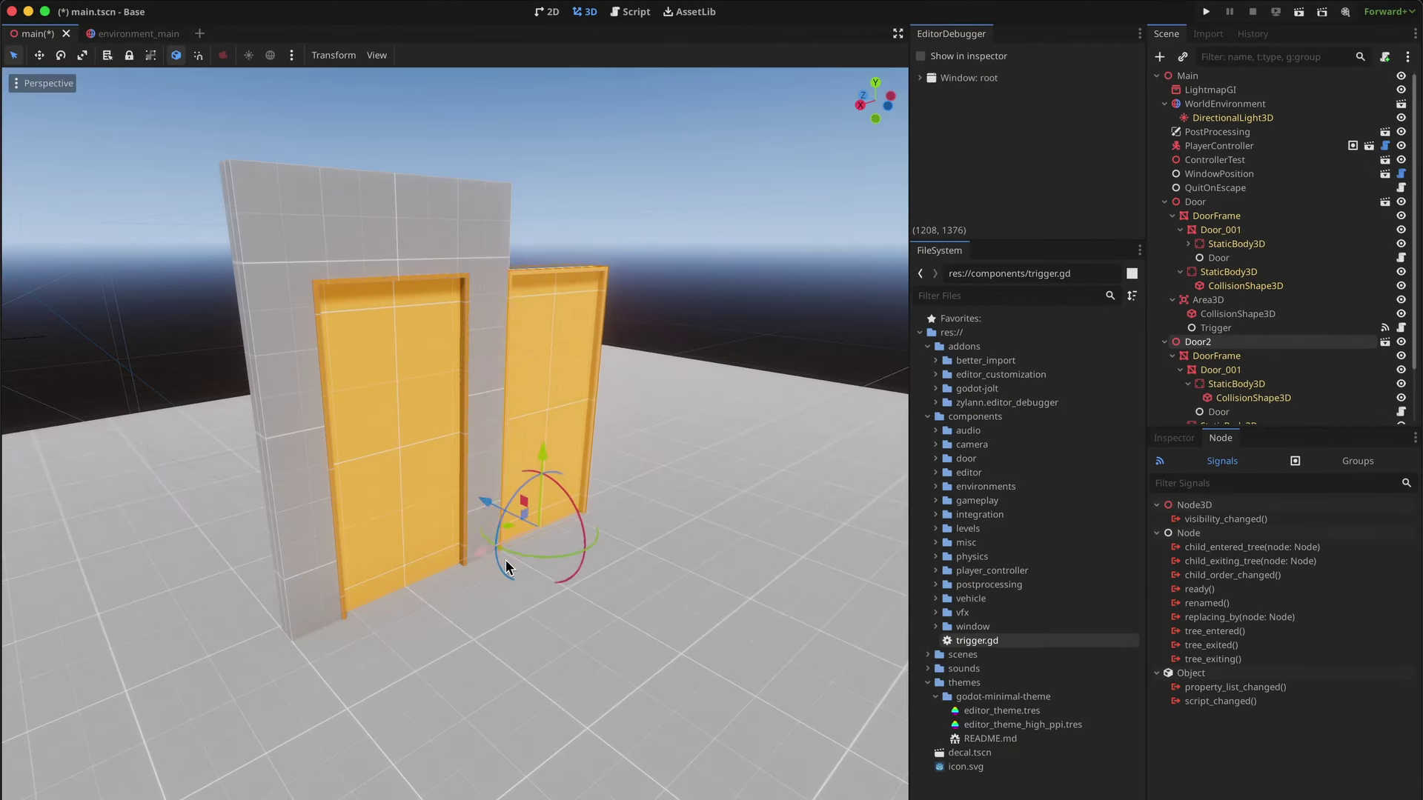
{"action": "left_click_drag", "start_coordinate": [502, 571], "coordinate": [528, 544]}
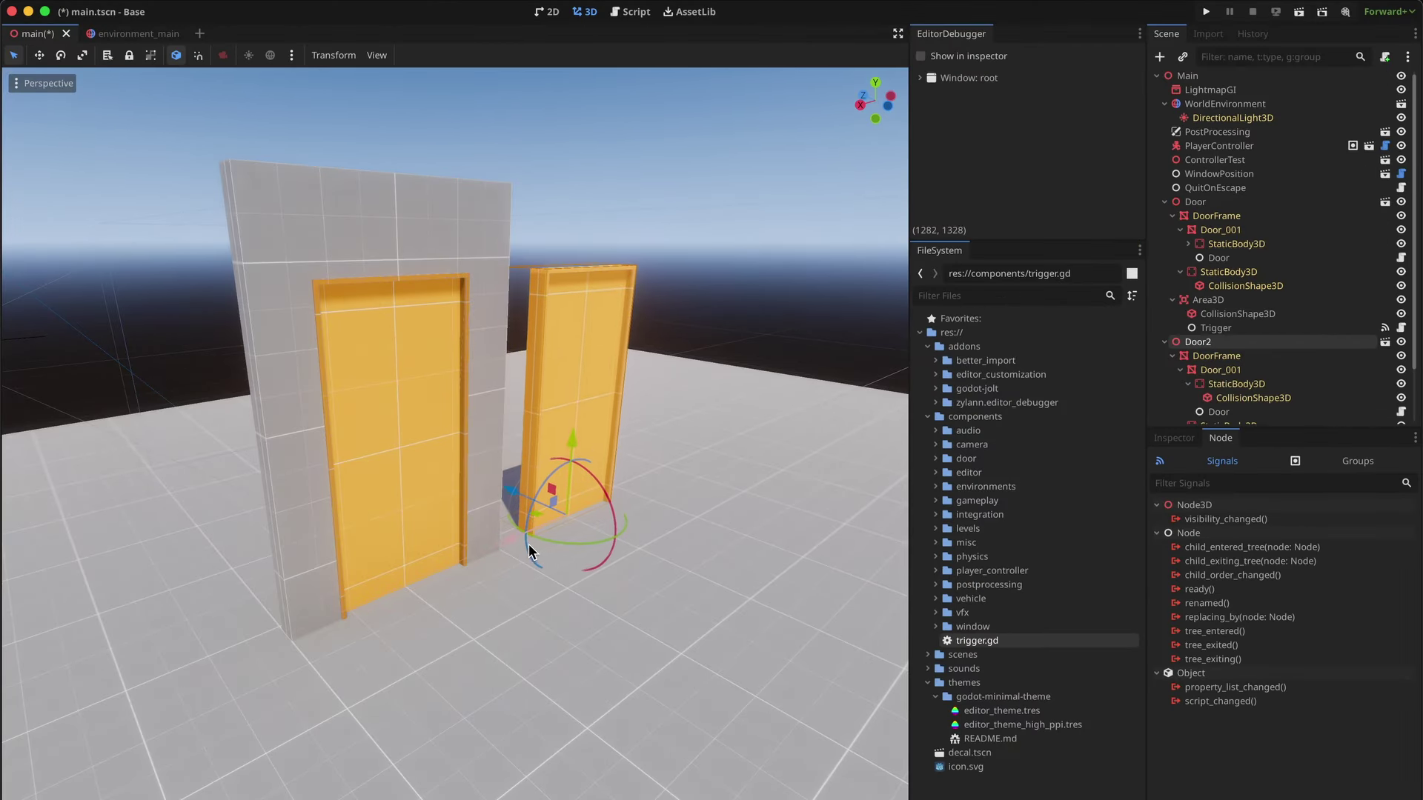
Run the project, walk up to both doors and back to test their opening, and quit the game
{"action": "key", "text": "super+b"}
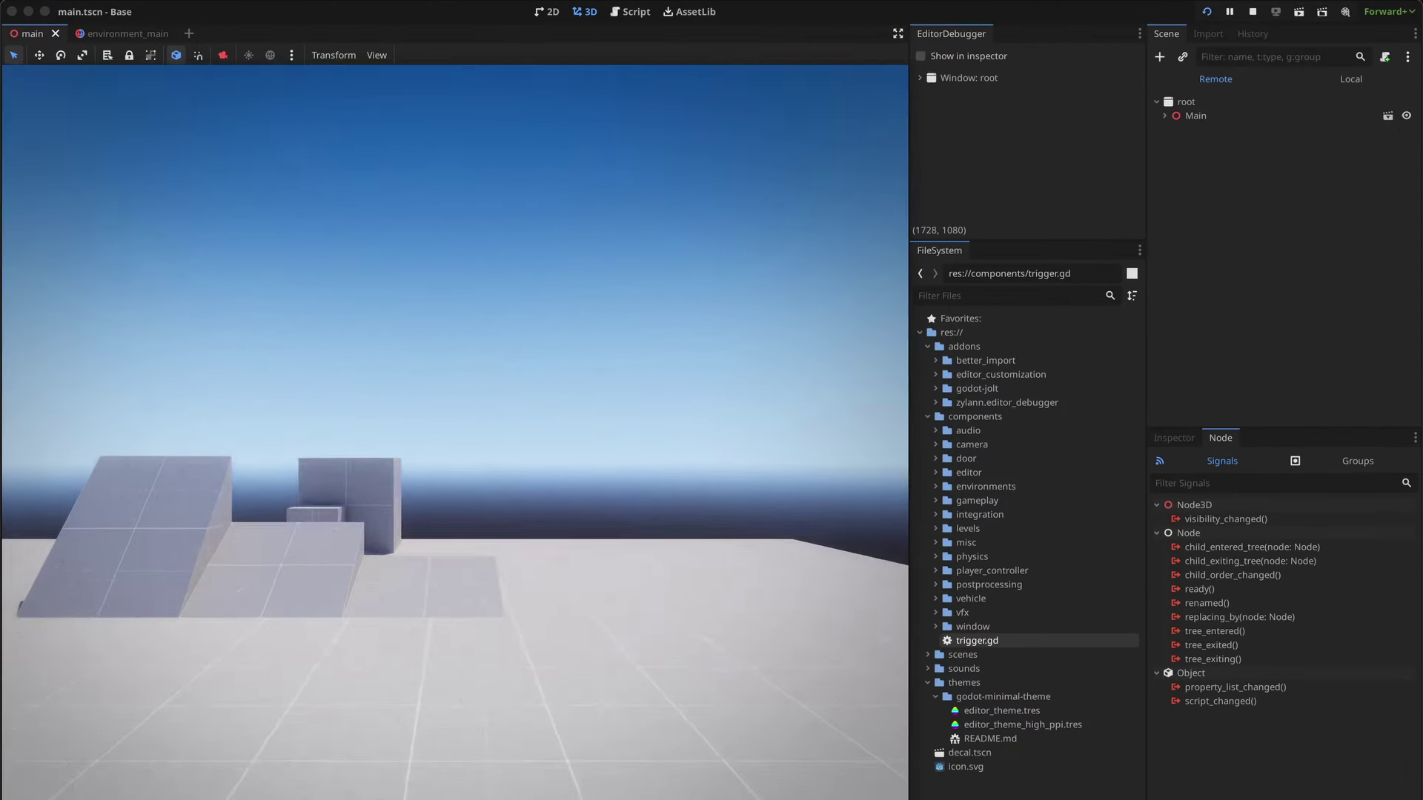
{"action": "key", "text": "w"}
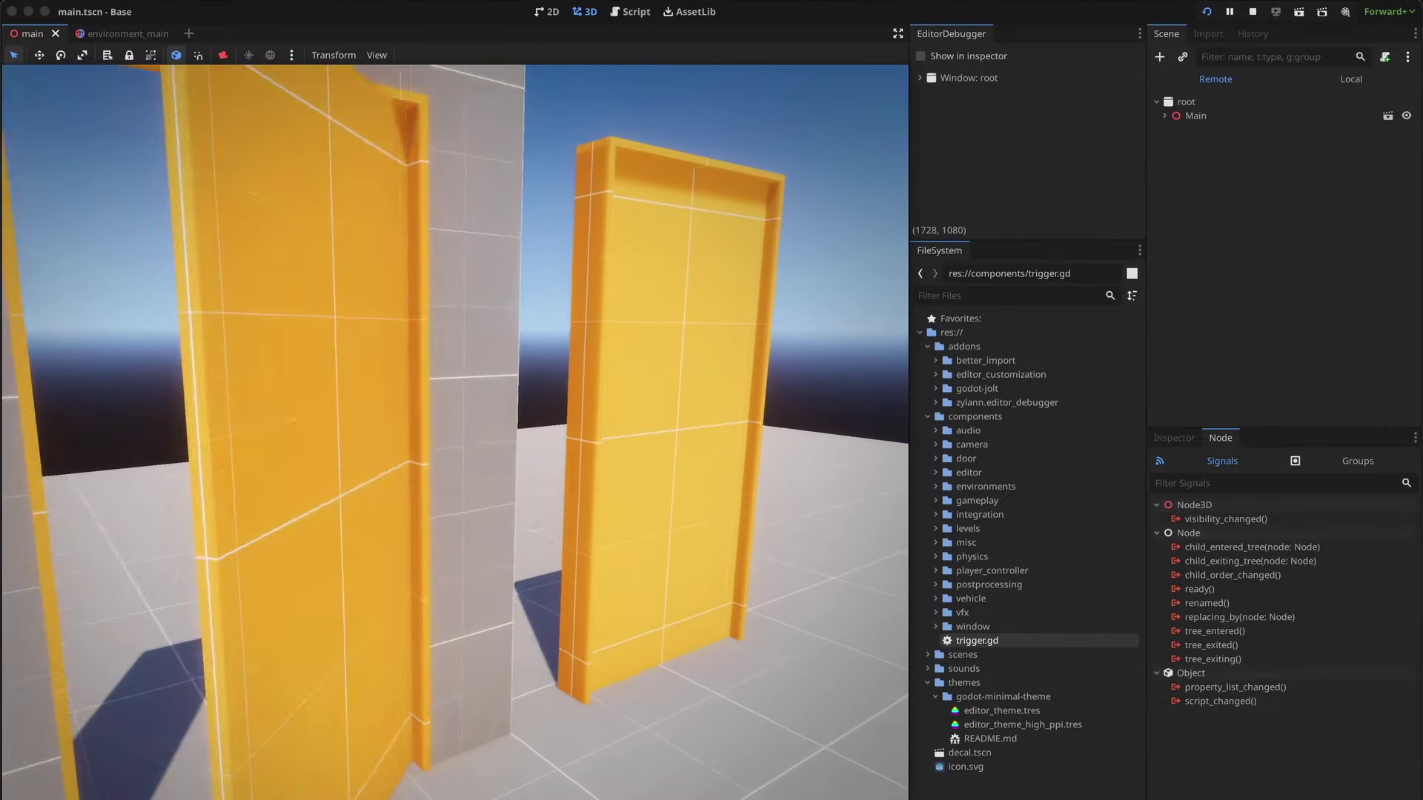
{"action": "key", "text": "s"}
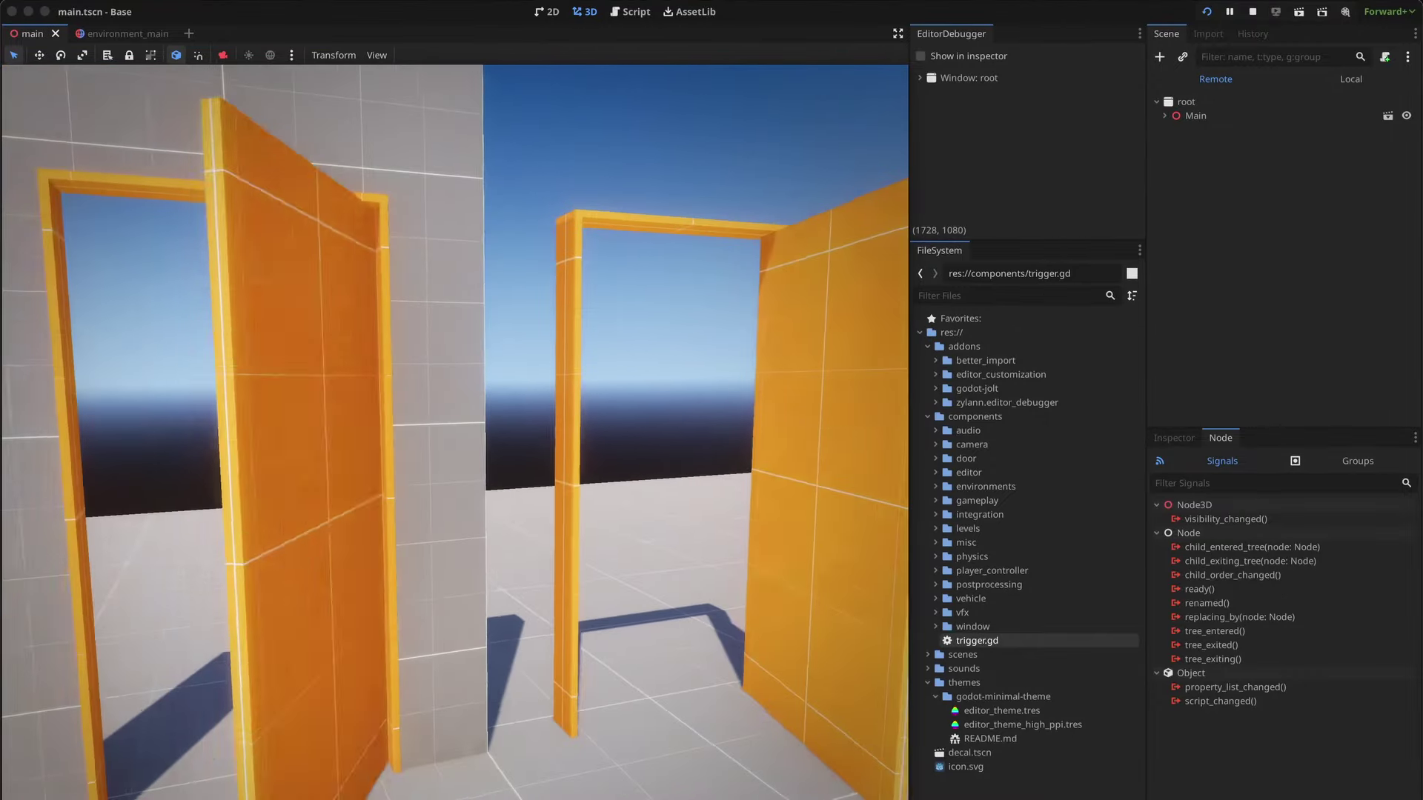
{"action": "key", "text": "Escape"}
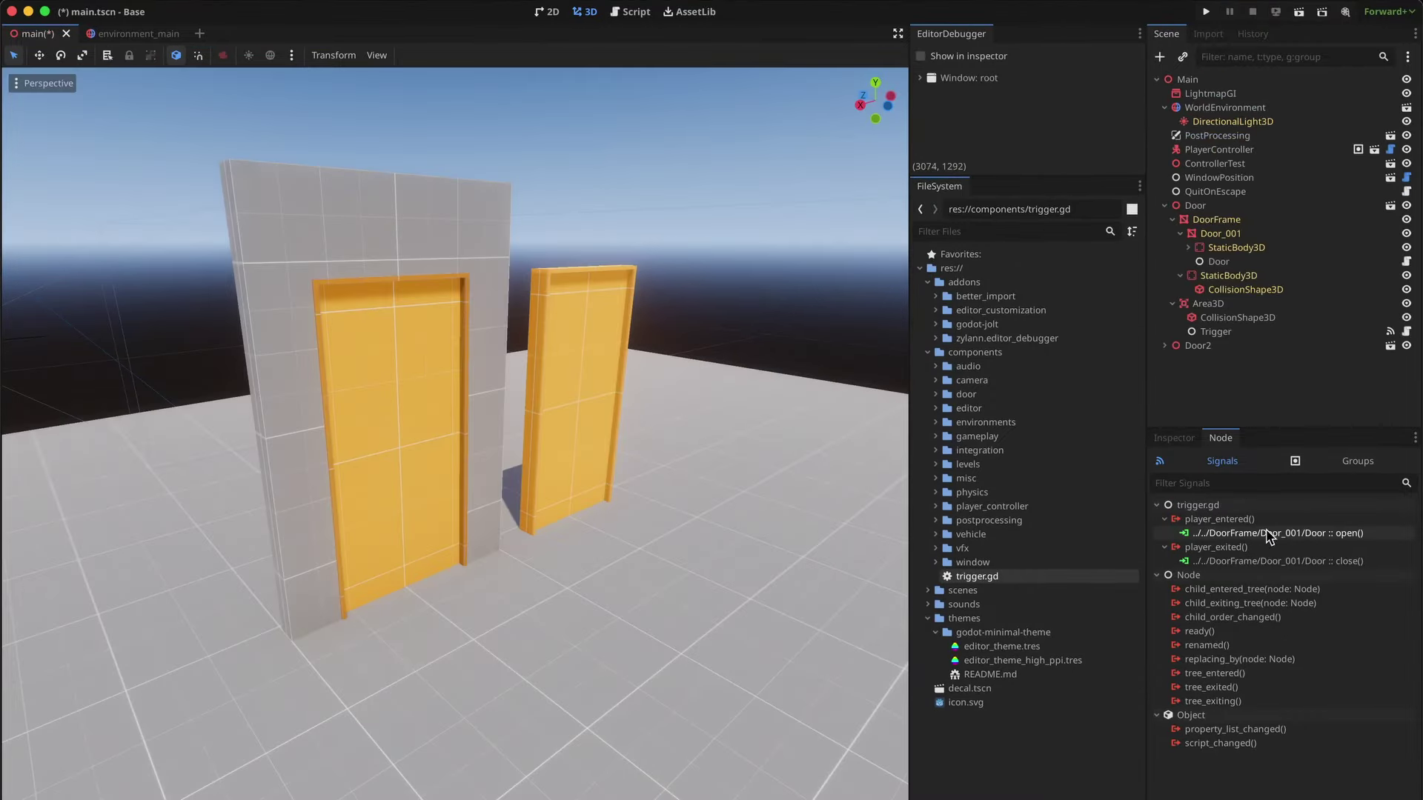
Disconnect the Trigger's player_entered() signal from the door's open() method and reconnect it to a method picked from the Door node
{"action": "right_click", "coordinate": [1269, 535]}
{"action": "left_click", "coordinate": [1297, 572]}
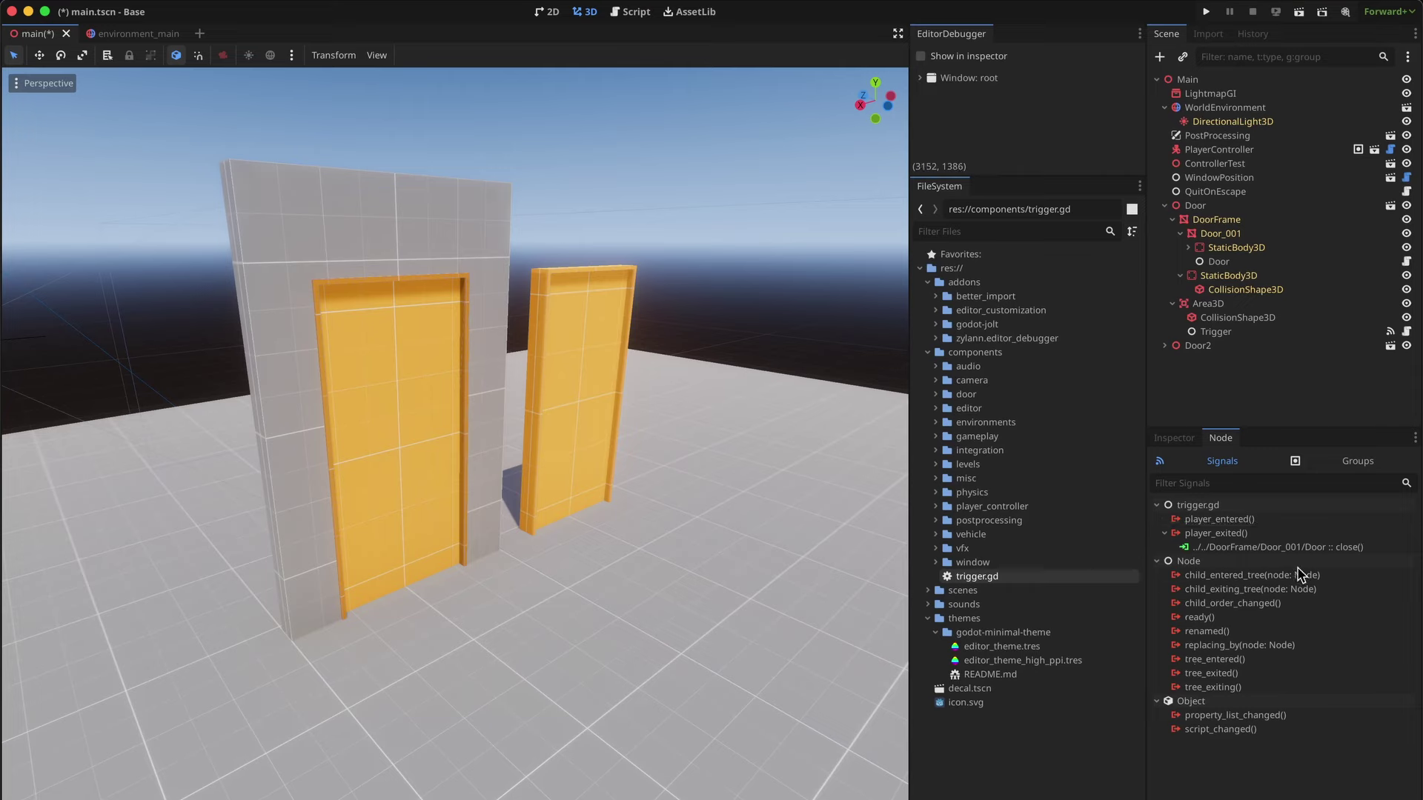
{"action": "double_click", "coordinate": [1244, 520]}
{"action": "left_click", "coordinate": [805, 332]}
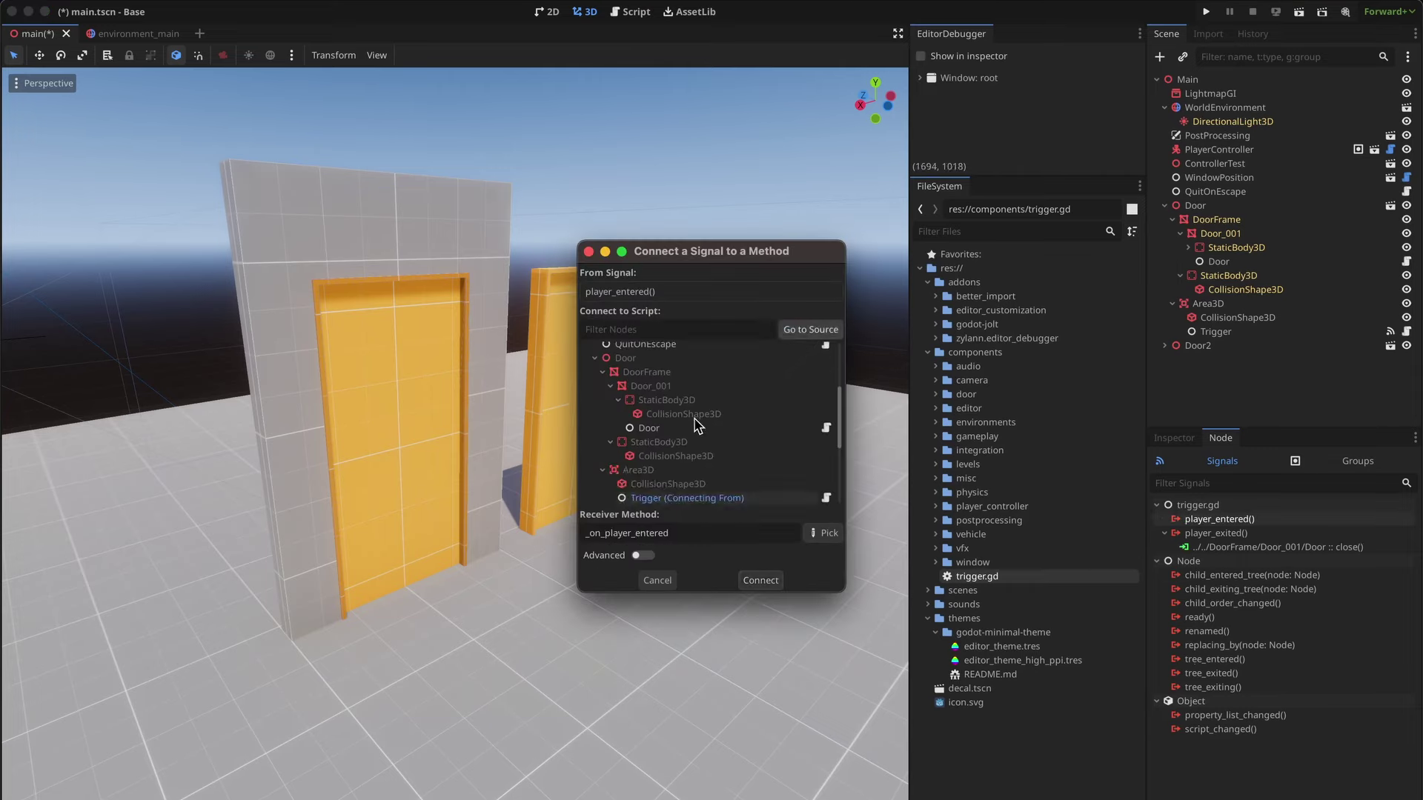
{"action": "left_click", "coordinate": [822, 534]}
{"action": "double_click", "coordinate": [631, 281]}
{"action": "left_click", "coordinate": [760, 580]}
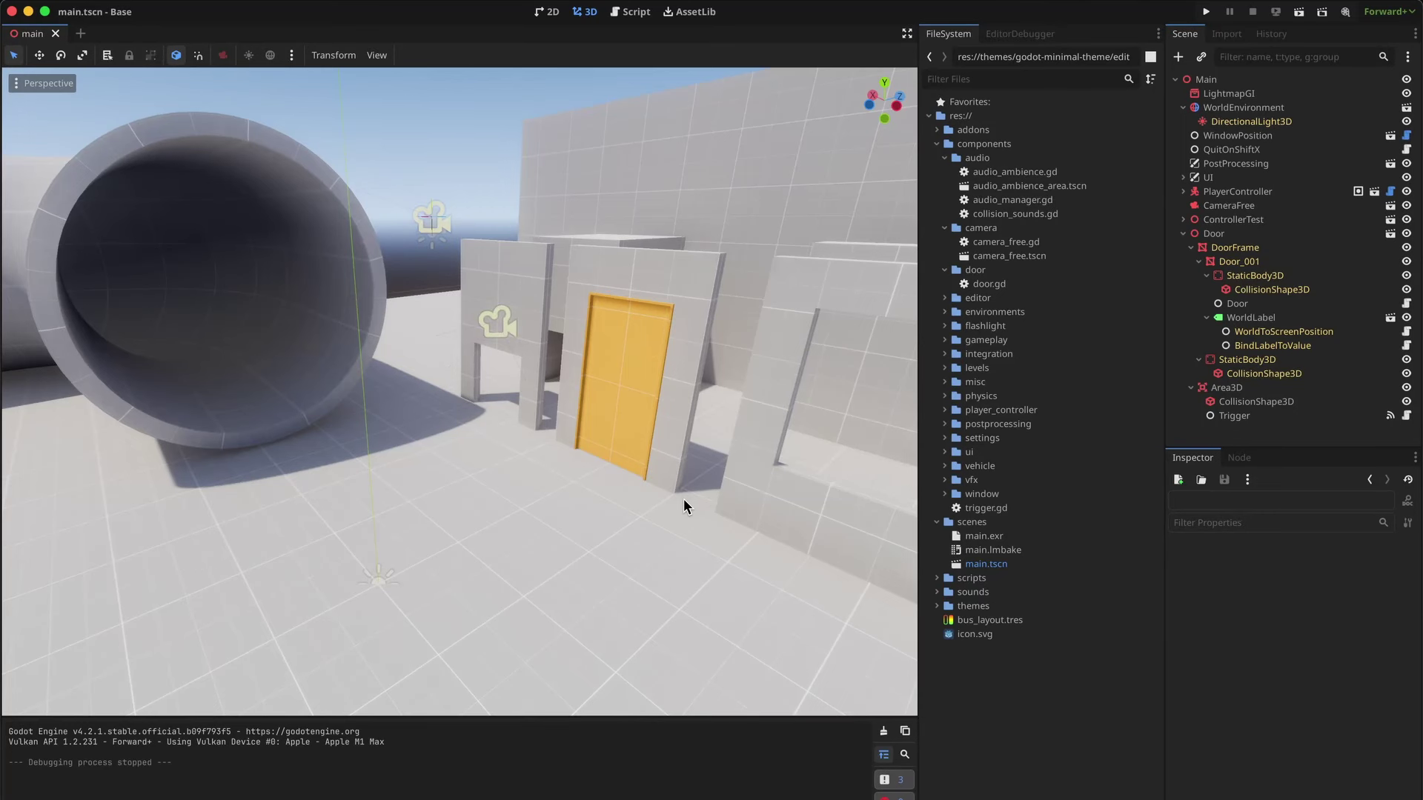
Select the CameraFree camera near the doorway and run the project
{"action": "left_click", "coordinate": [498, 324]}
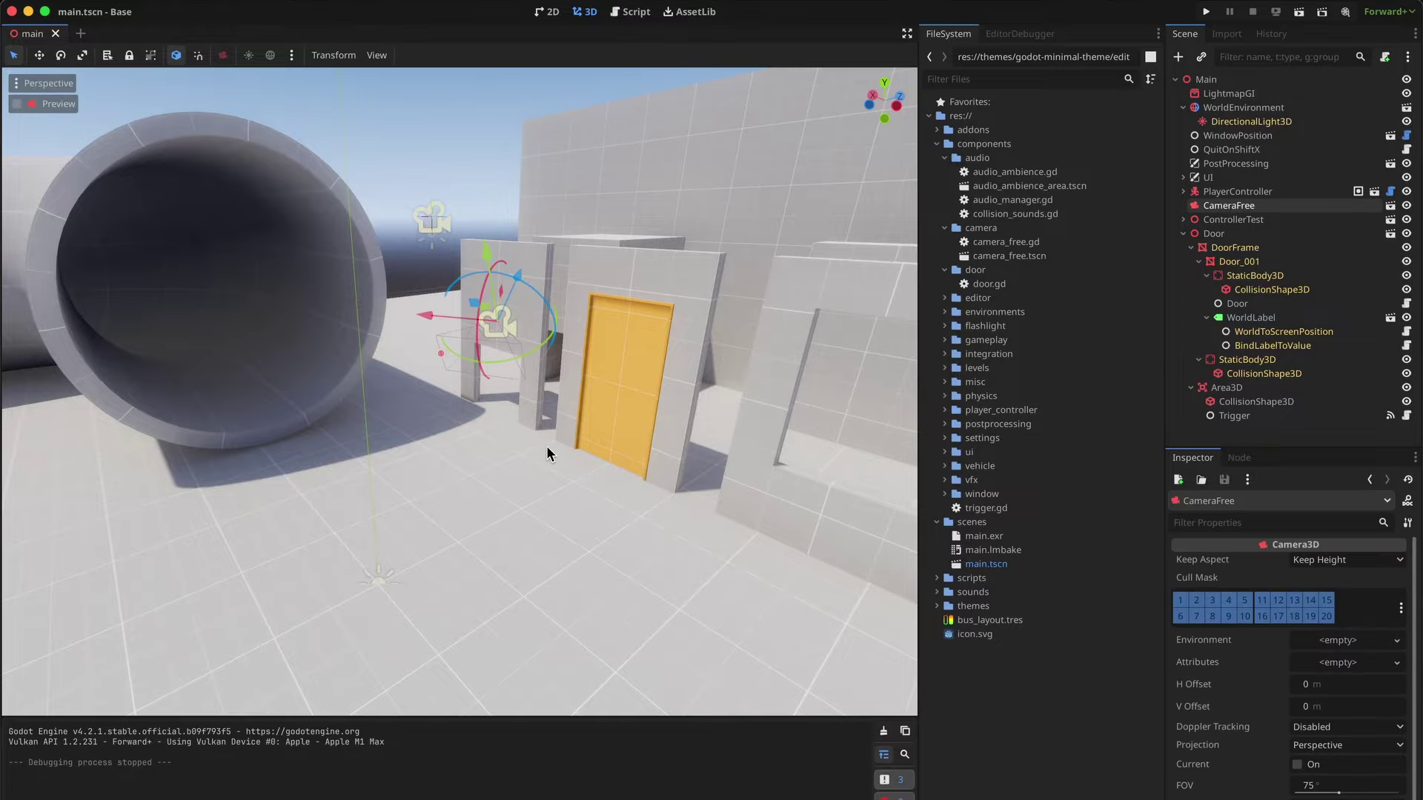
{"action": "key", "text": "super+b"}
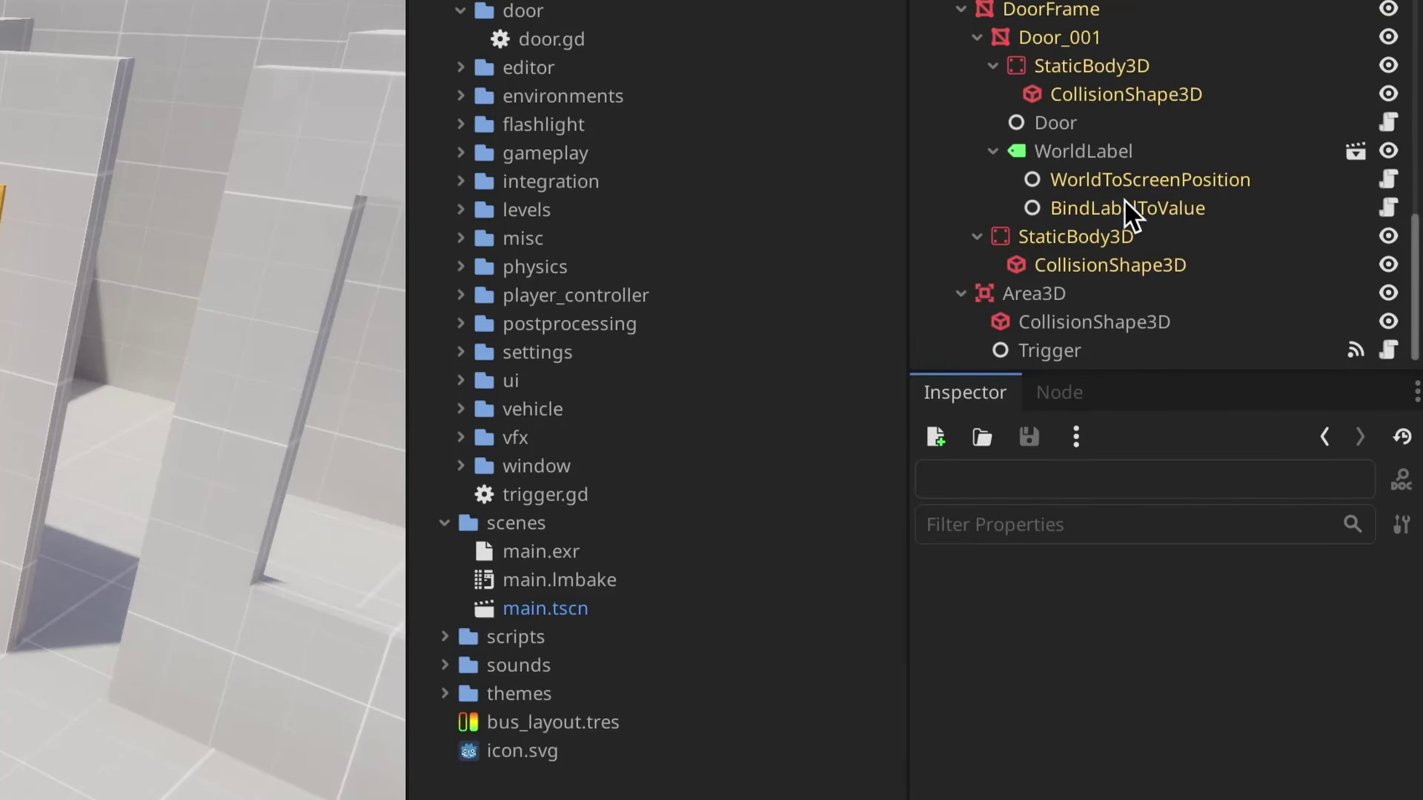
Point BindLabelToValue at the Door_001 node, set its target path to rotation_degrees, and clear the prefix
{"action": "left_click", "coordinate": [1128, 210]}
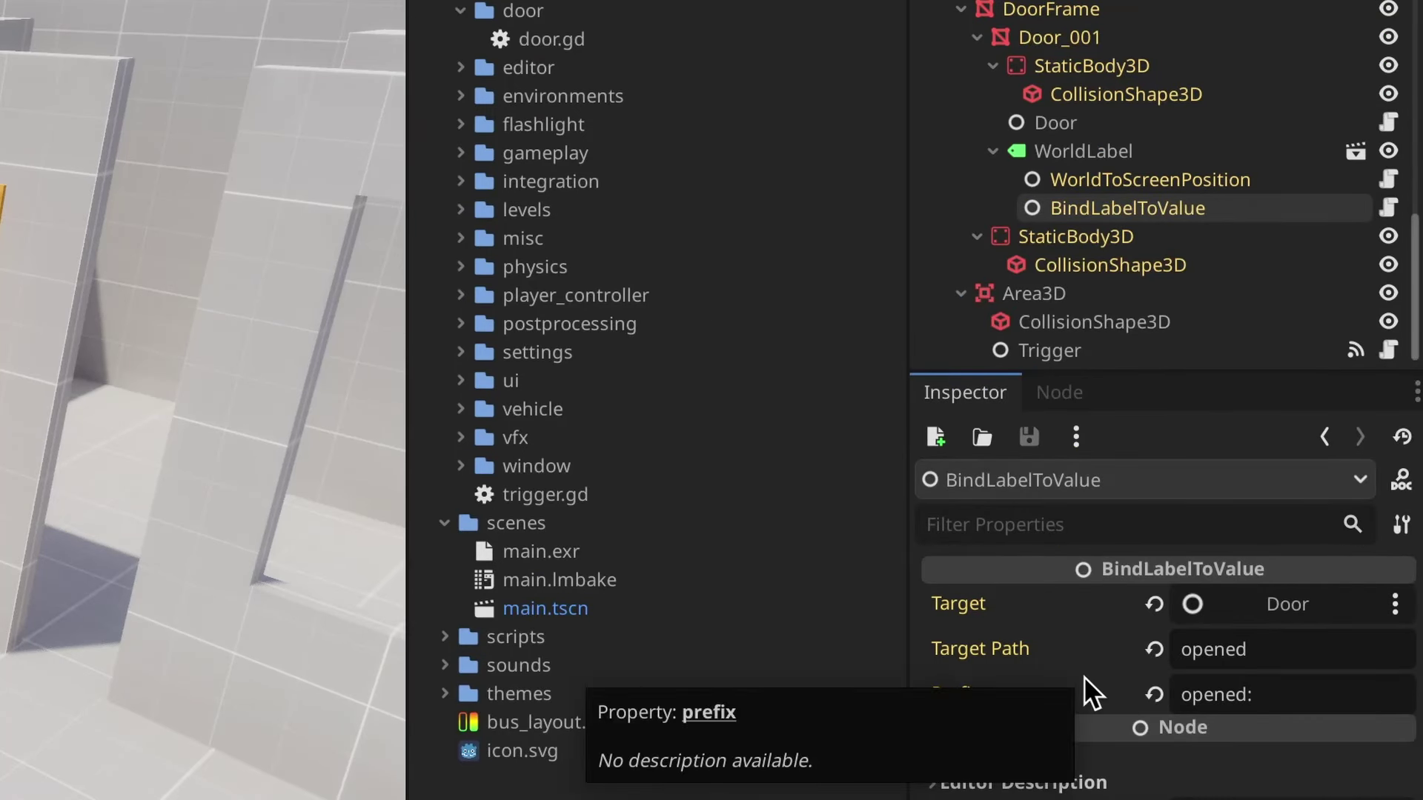
{"action": "left_click_drag", "start_coordinate": [1072, 52], "coordinate": [1286, 604]}
{"action": "double_click", "coordinate": [1296, 652]}
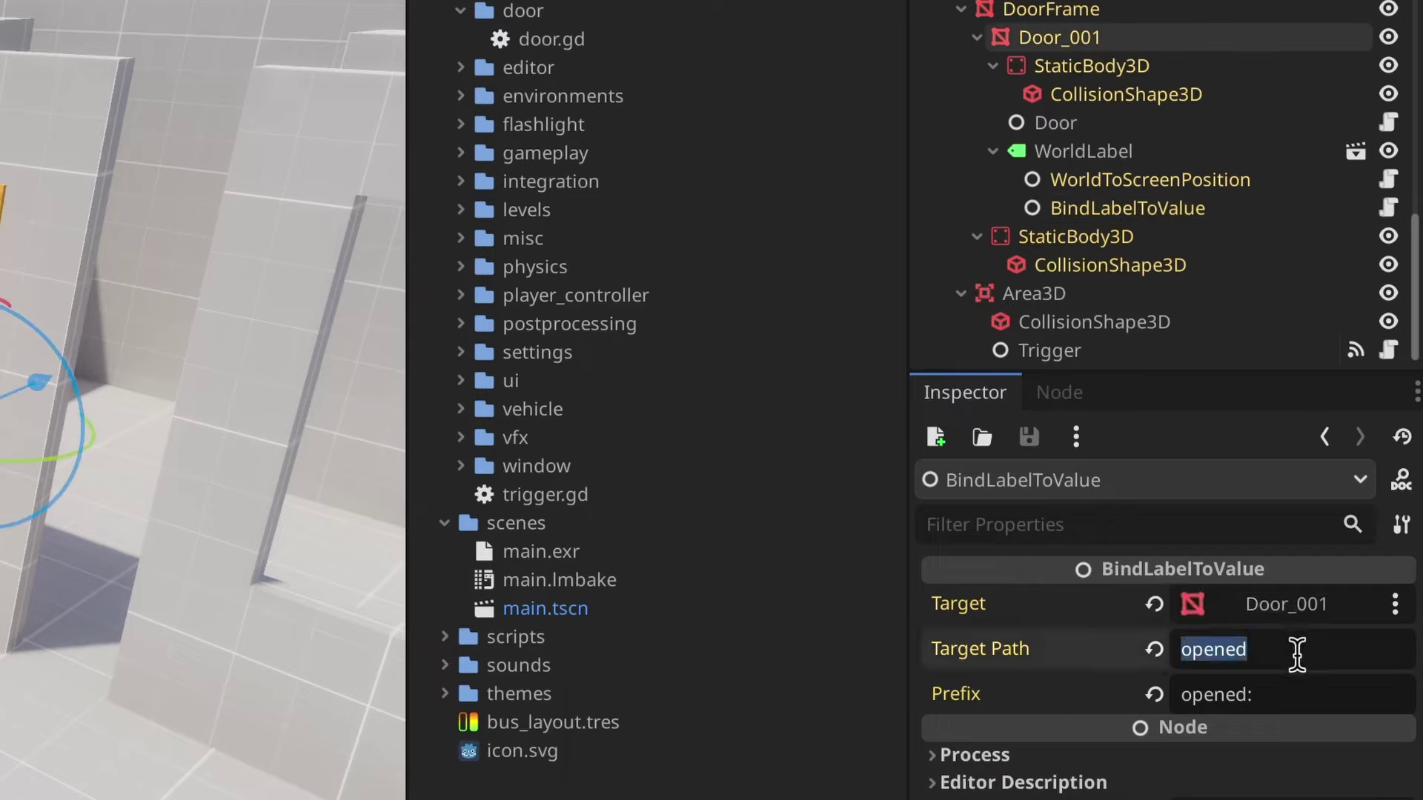
{"action": "key", "text": "BackSpace"}
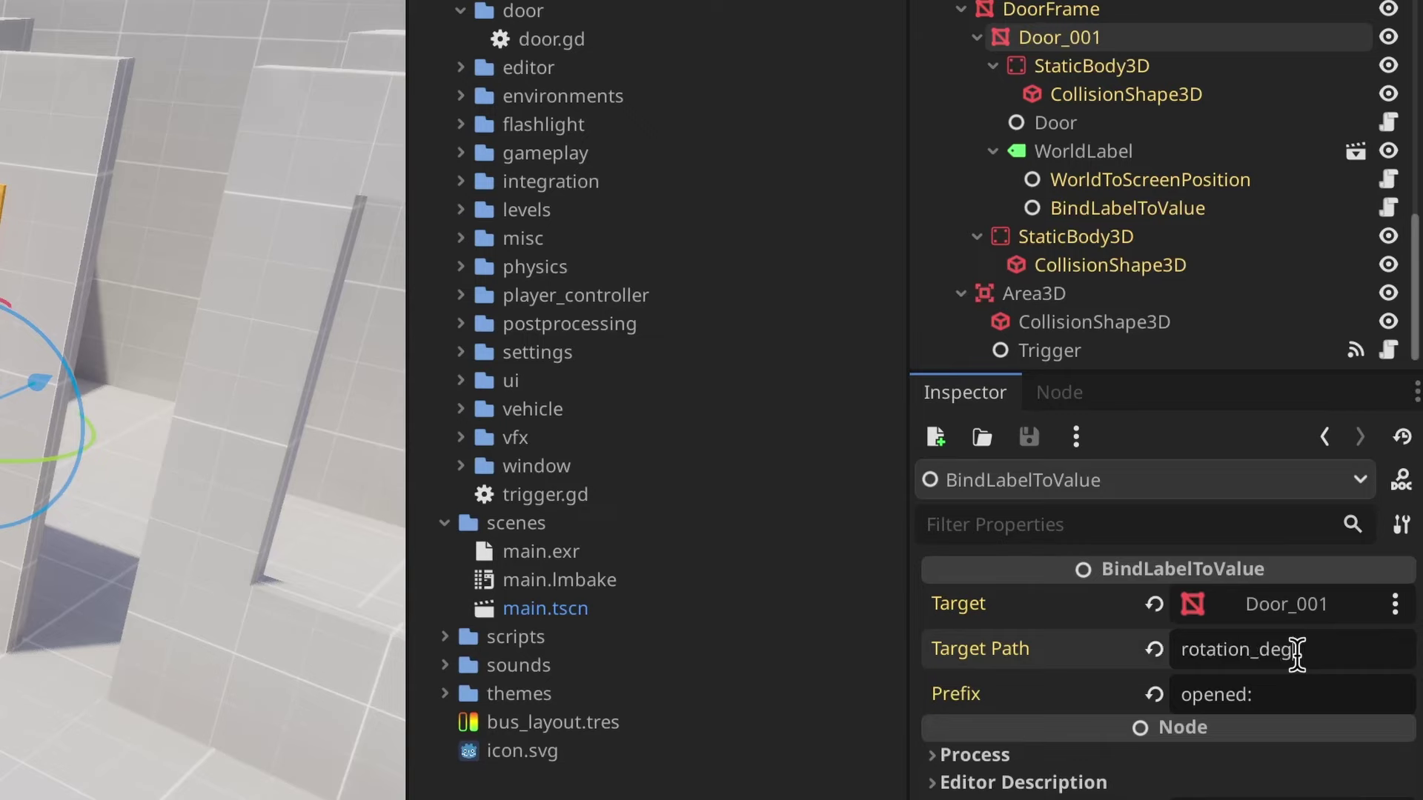
{"action": "key", "text": "Tab"}
{"action": "key", "text": "ctrl+a"}
{"action": "key", "text": "BackSpace"}
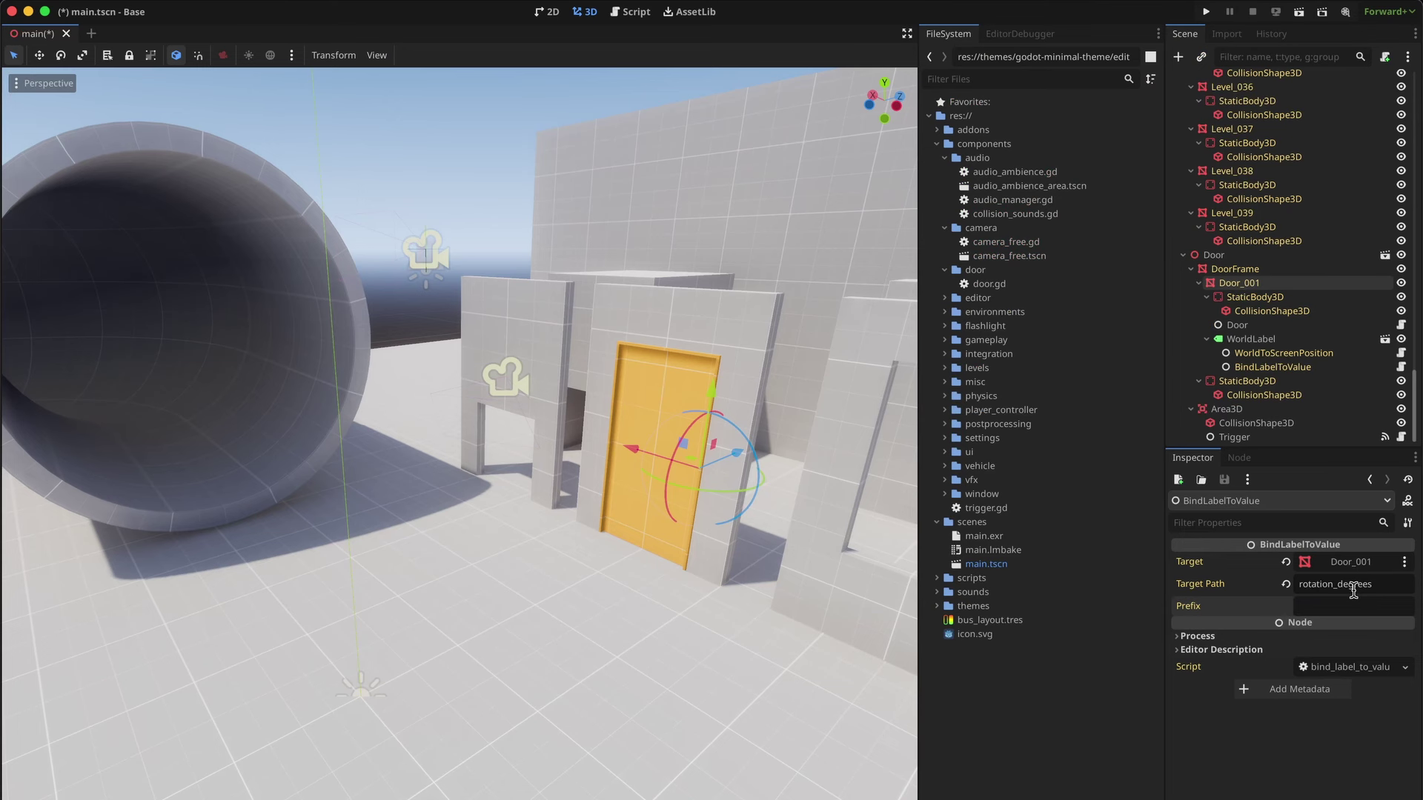
Run the project, walk up to the door and back to test its rotation label, and quit the game
{"action": "key", "text": "F5"}
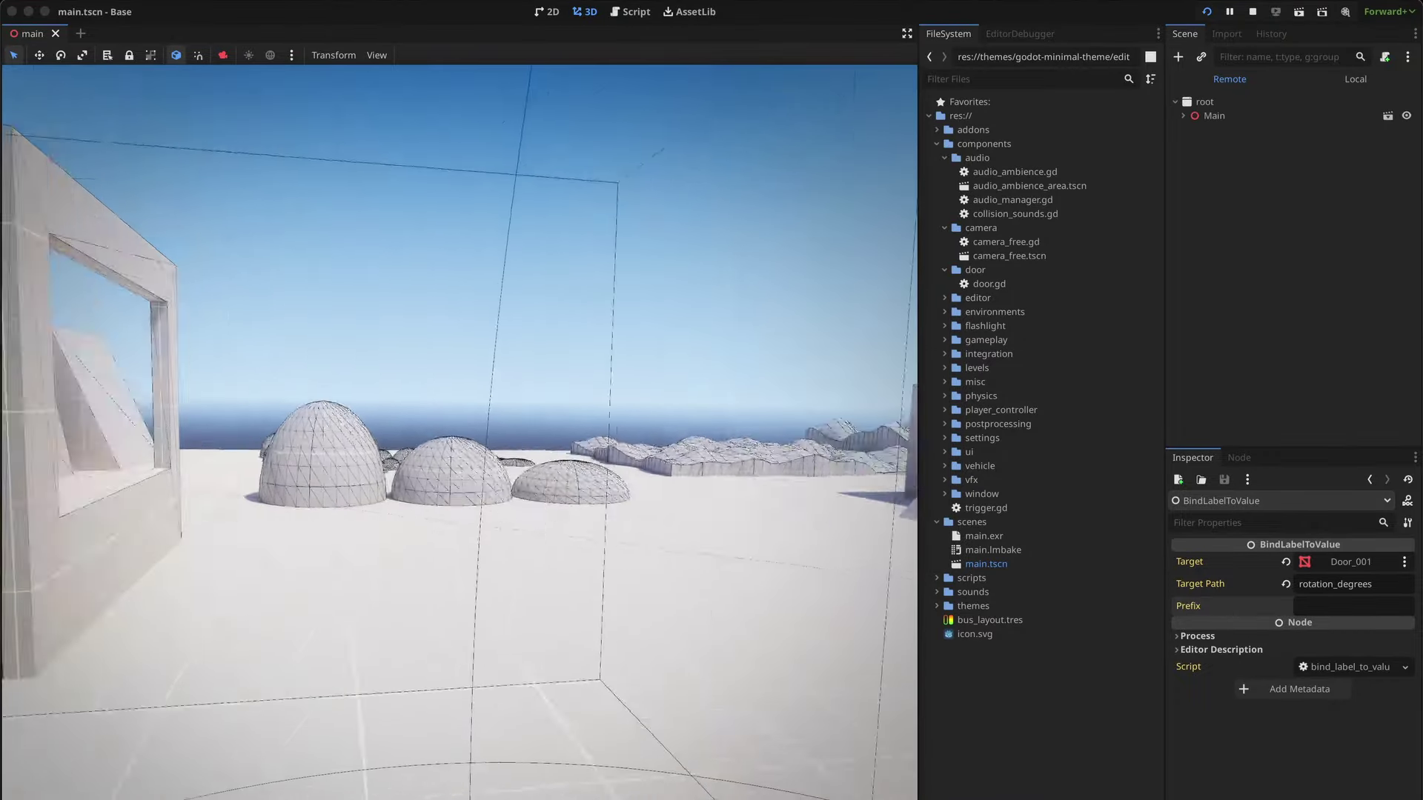
{"action": "key", "text": "w"}
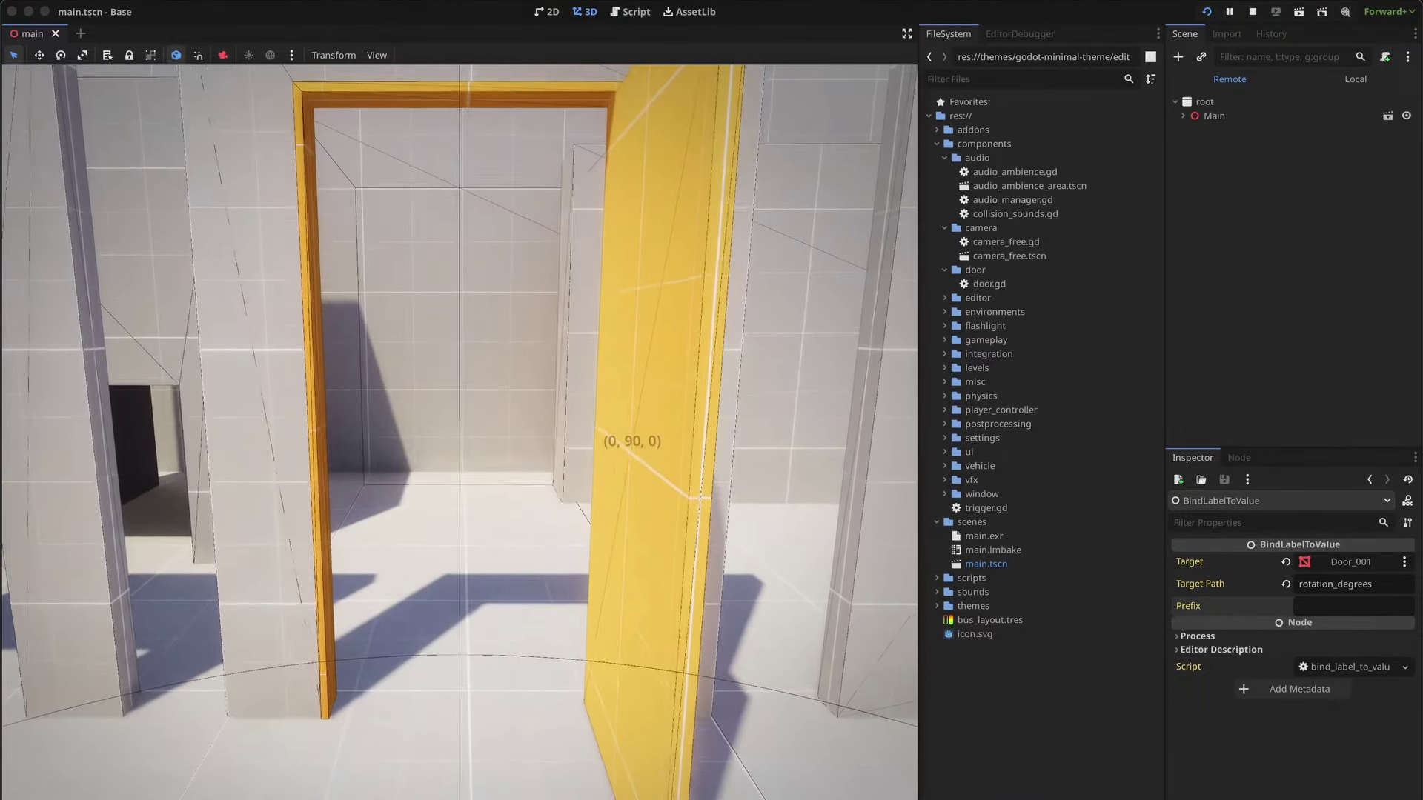
{"action": "key", "text": "s"}
{"action": "key", "text": "shift+x"}
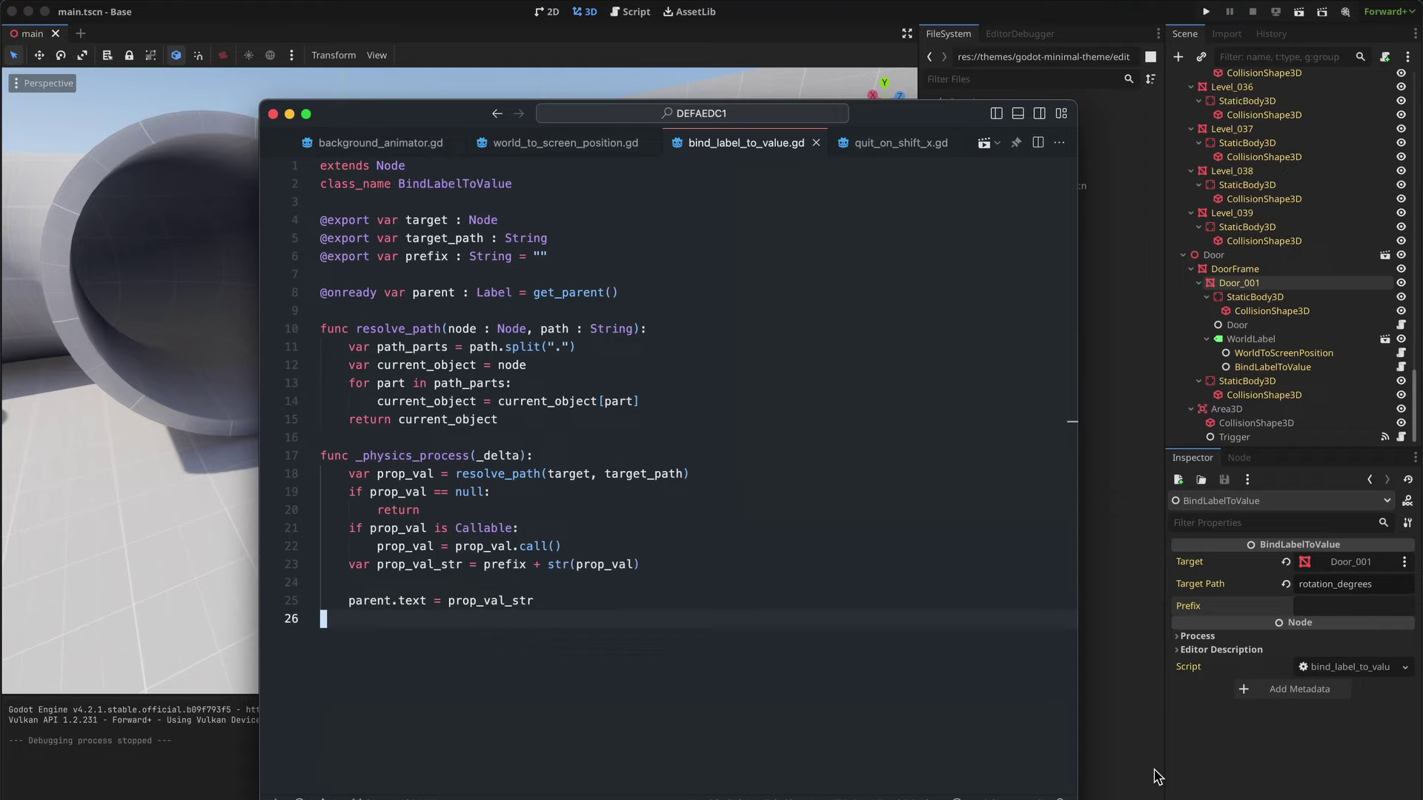
Highlight the resolve_path function in bind_label_to_value.gd
{"action": "left_click_drag", "start_coordinate": [563, 425], "coordinate": [333, 329]}
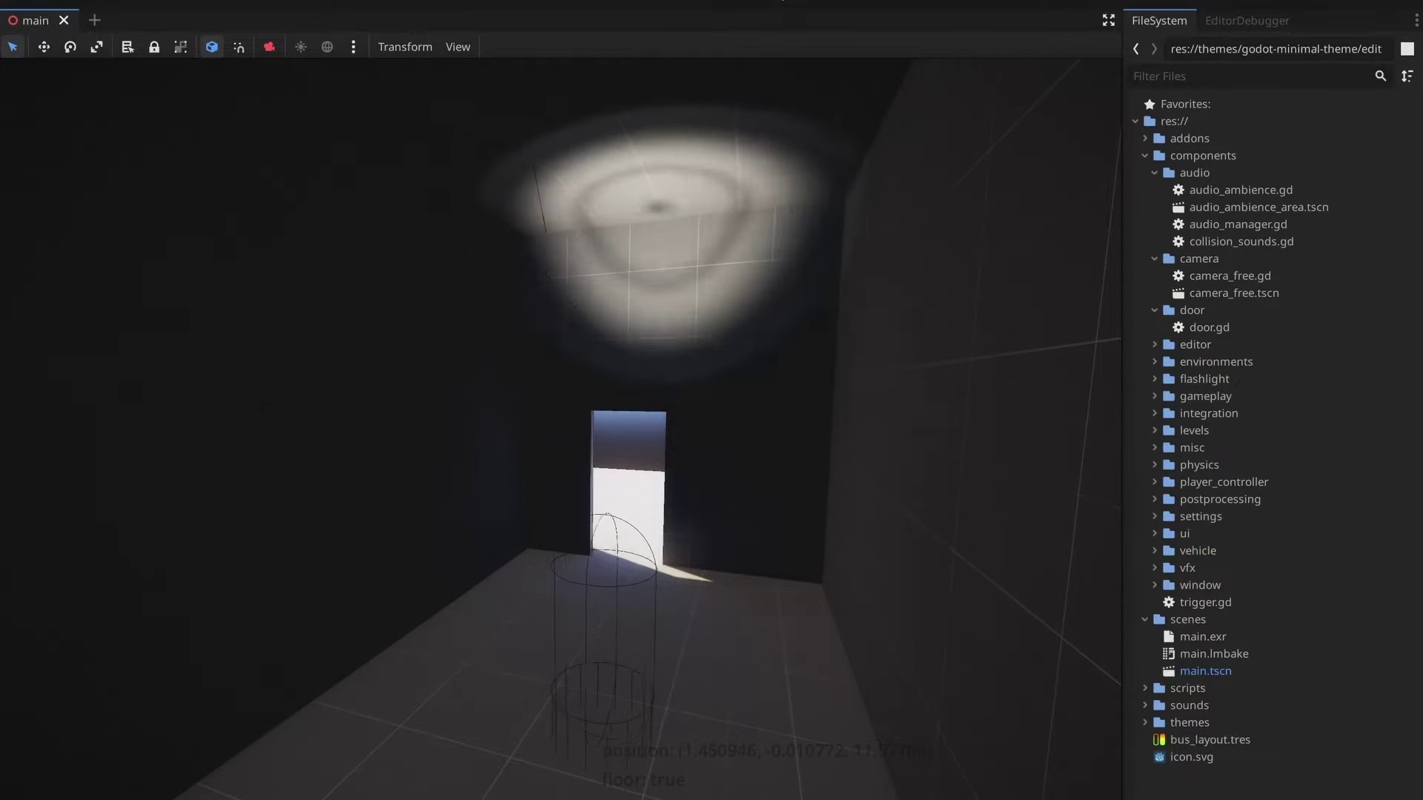
Walk forward through the dark room with the flashlight on, and open the gradient of the light's projector texture
{"action": "key", "text": "w"}
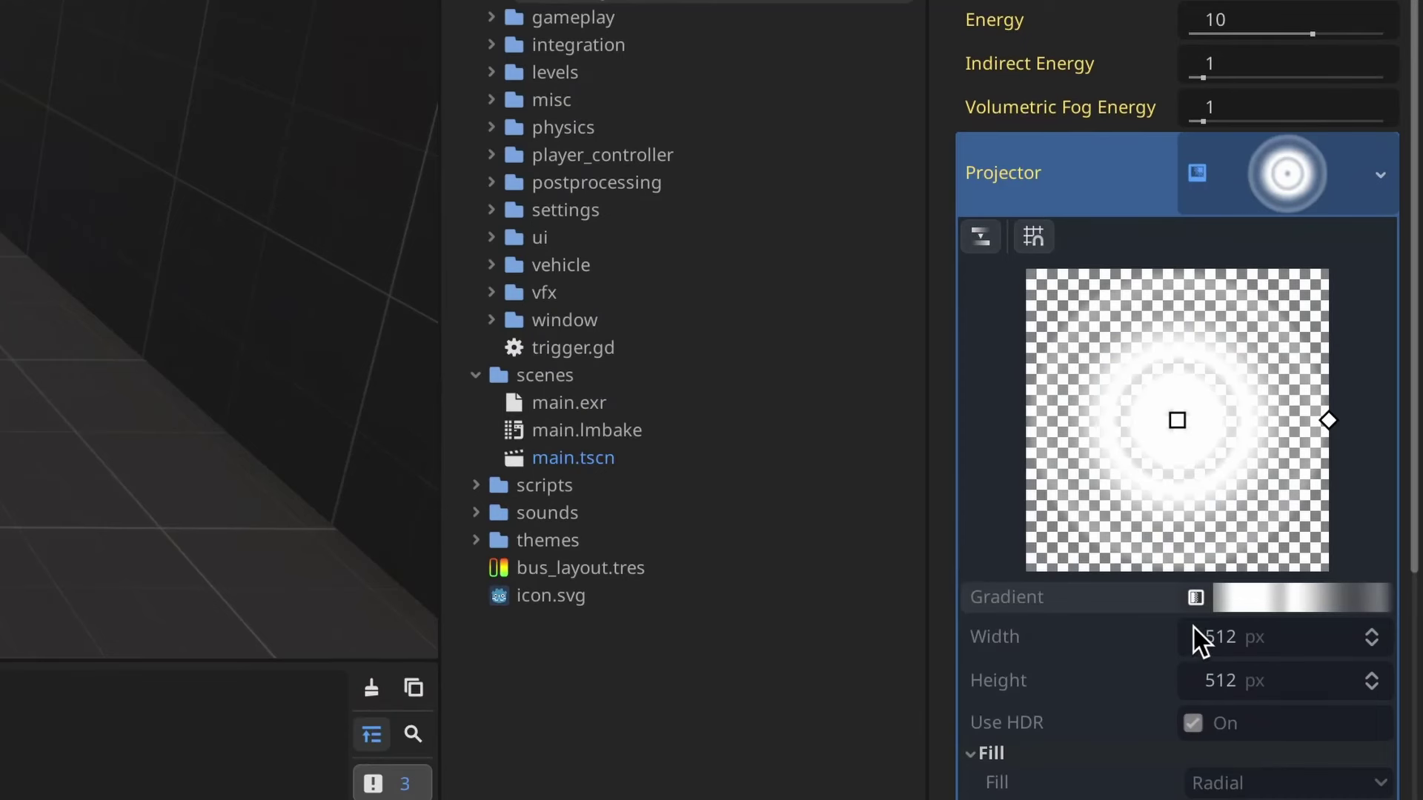
{"action": "left_click", "coordinate": [1259, 597]}
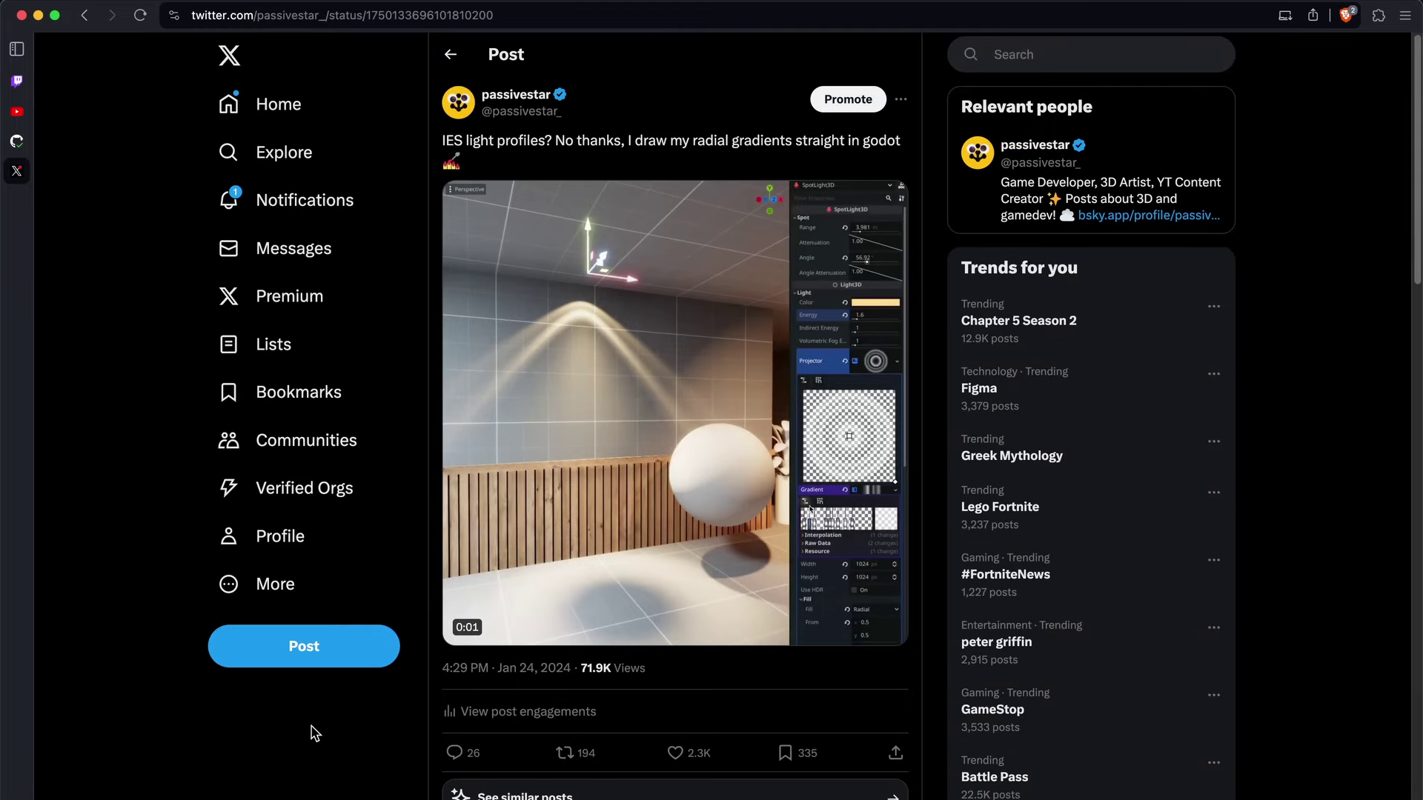
In the browser, switch from the EditorLogFilterButton pull request to the other GitHub tab
{"action": "mouse_move", "coordinate": [561, 543]}
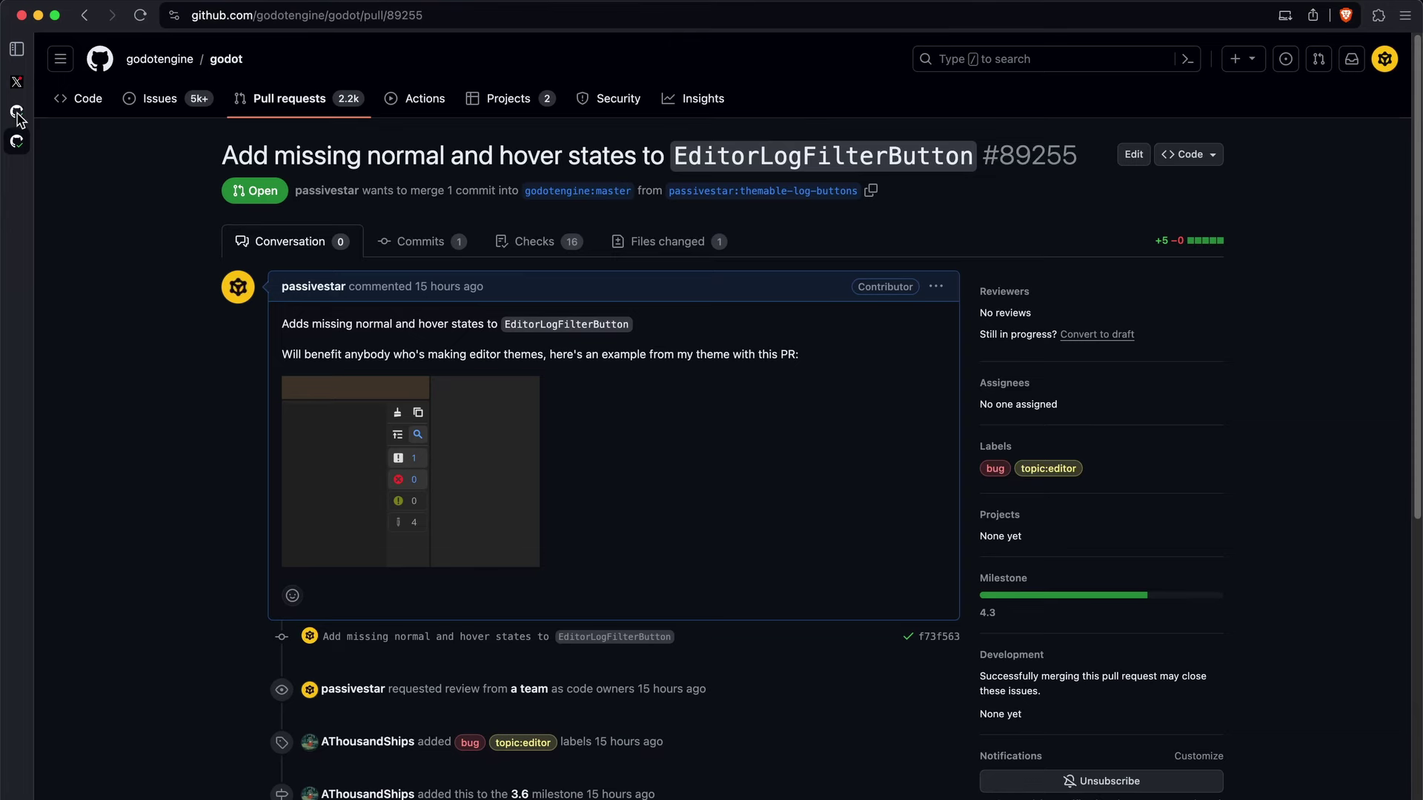
{"action": "left_click", "coordinate": [44, 111]}
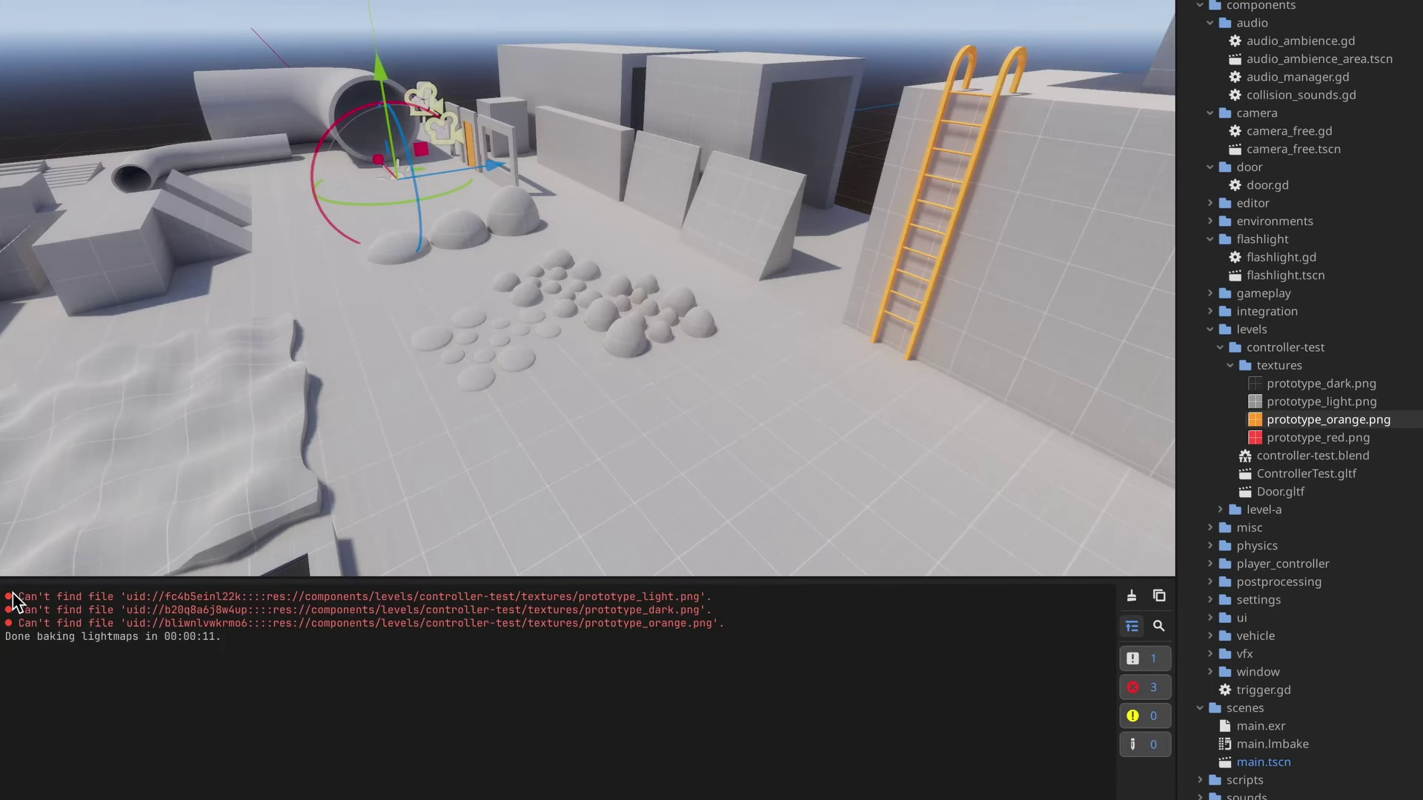
Highlight the output log's missing-file errors for the controller-test prototype textures
{"action": "left_click_drag", "start_coordinate": [18, 596], "coordinate": [724, 613]}
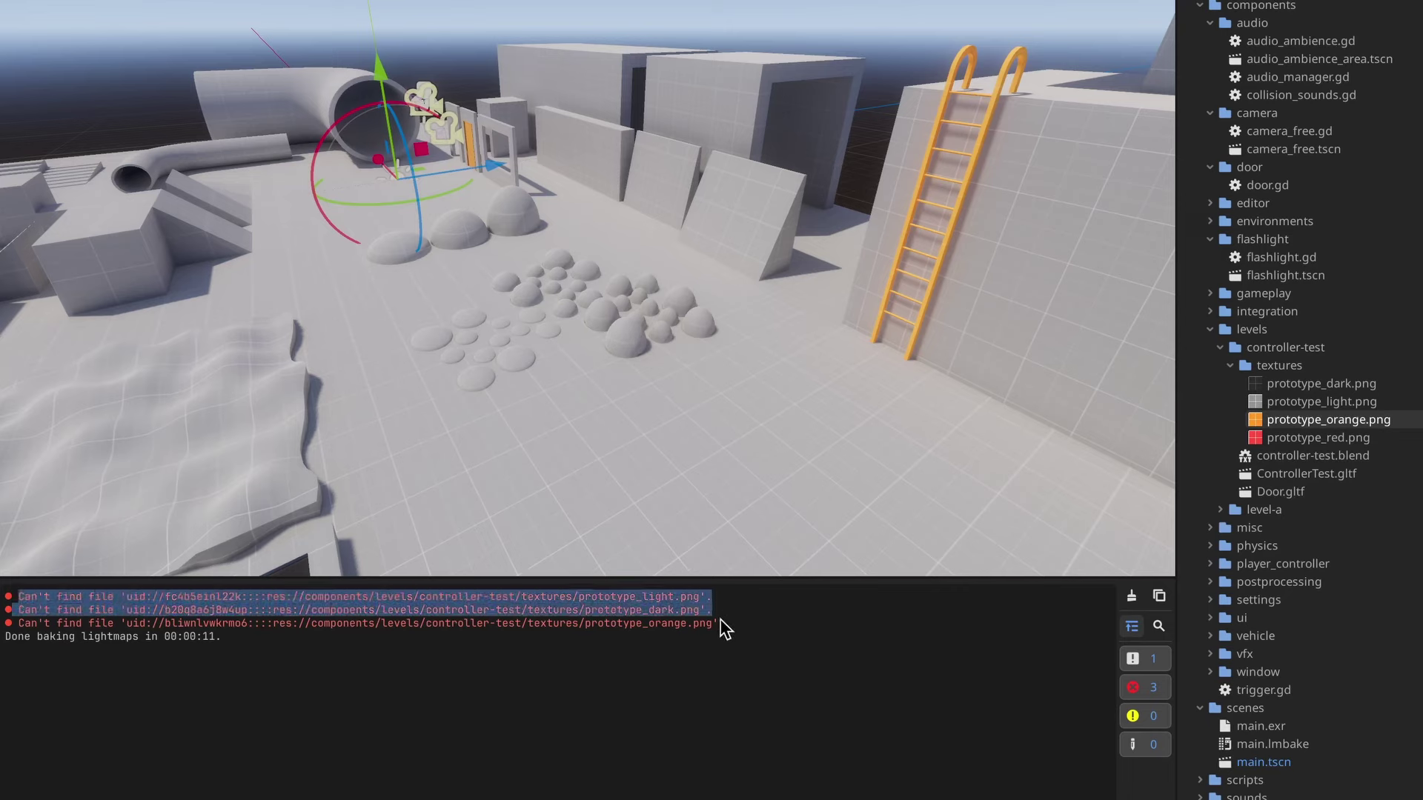
{"action": "left_click", "coordinate": [722, 627]}
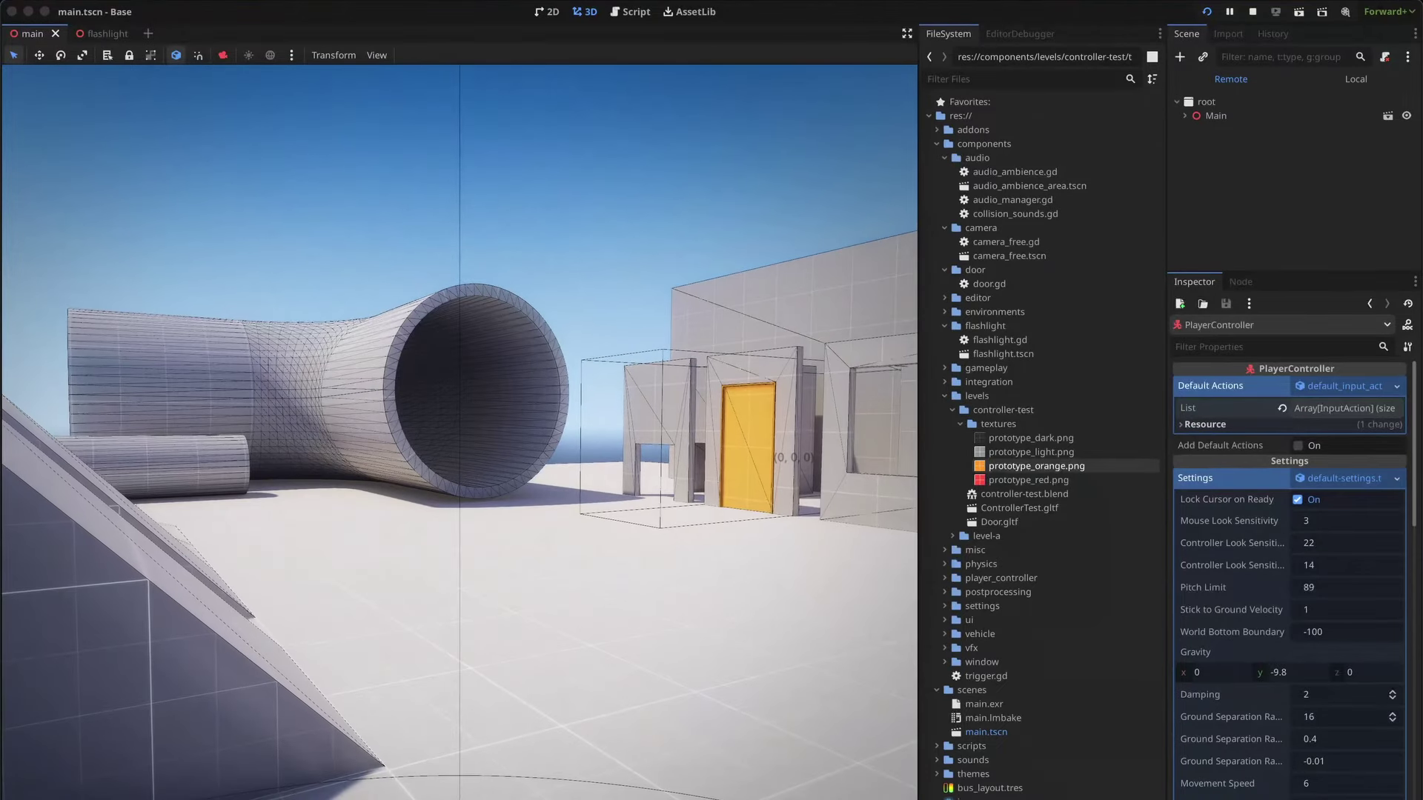
Quit the running game and, in the code editor, highlight the default_actions and add_default_actions exports in player_controller.gd
{"action": "key", "text": "shift+x"}
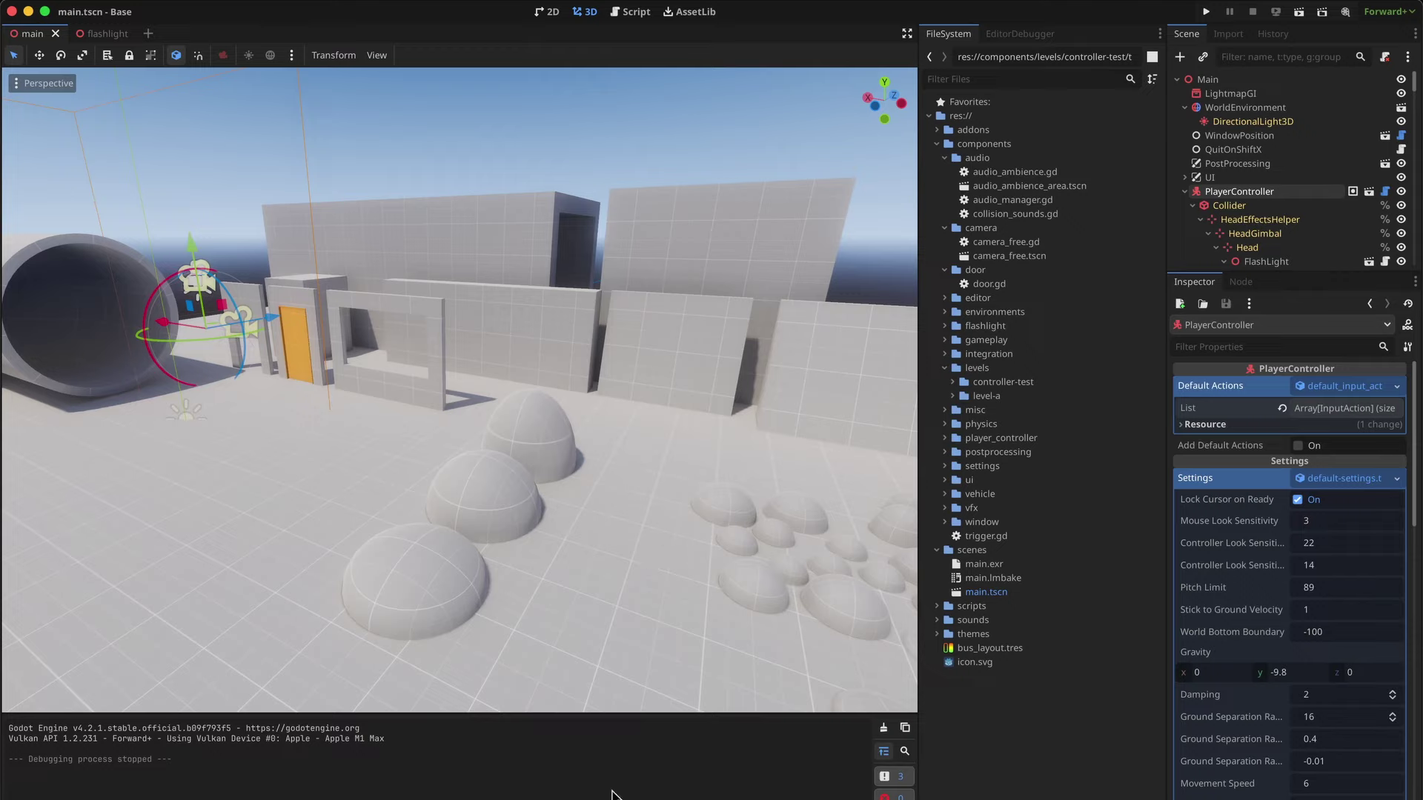
{"action": "left_click", "coordinate": [391, 793]}
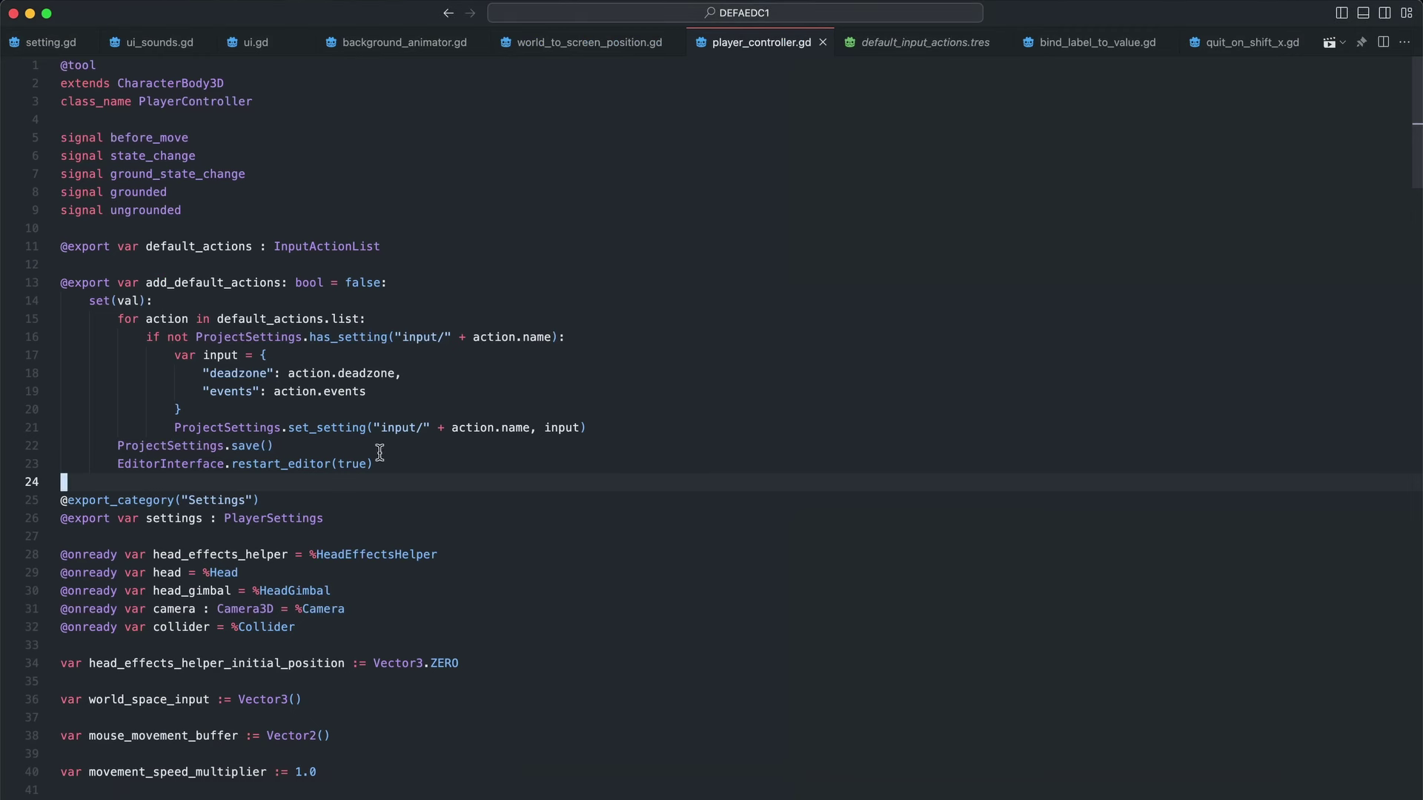
{"action": "left_click_drag", "start_coordinate": [374, 464], "coordinate": [52, 228]}
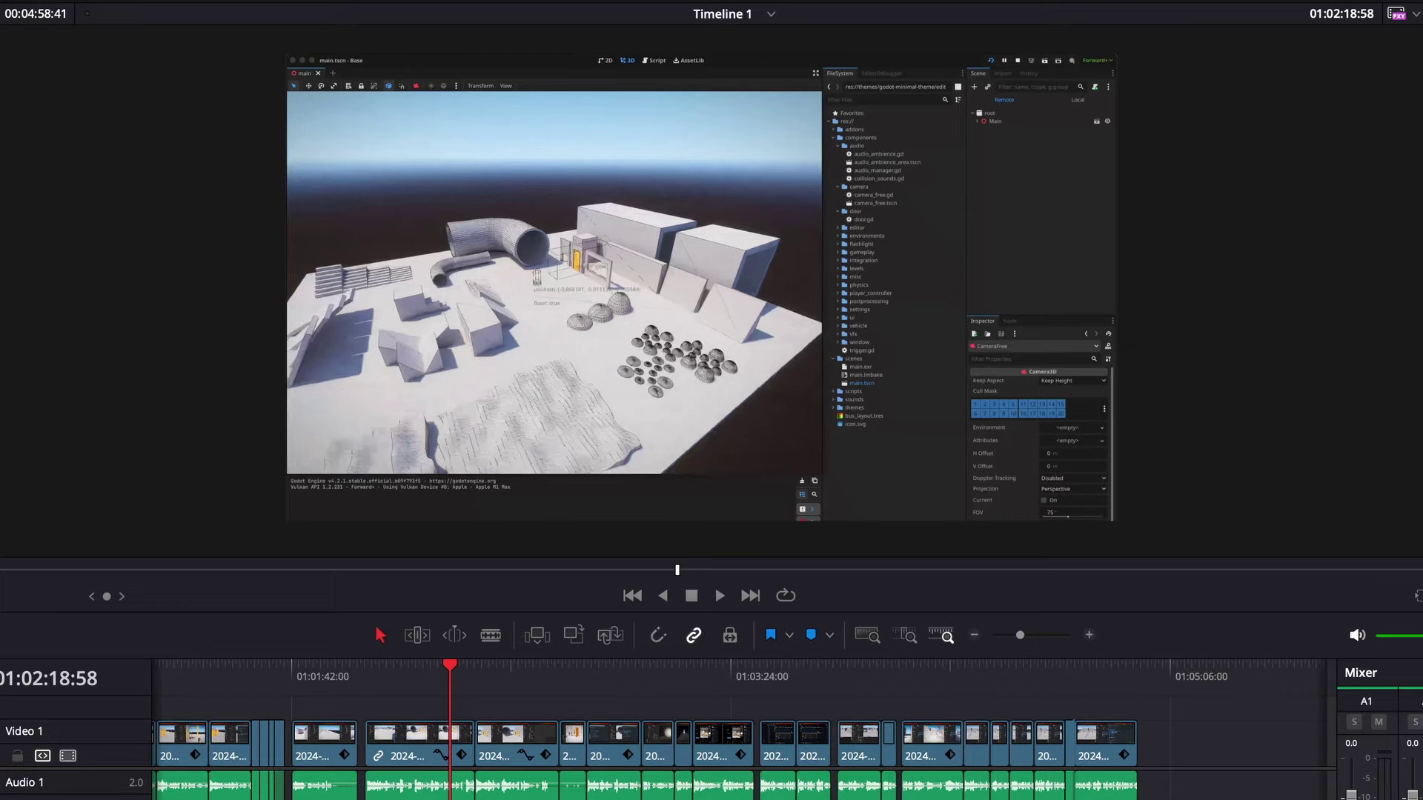
In DaVinci Resolve, select all clips on Timeline 1 and clear the selection
{"action": "key", "text": "ctrl+a"}
{"action": "scroll", "coordinate": [682, 741], "scroll_direction": "left", "scroll_amount": 1}
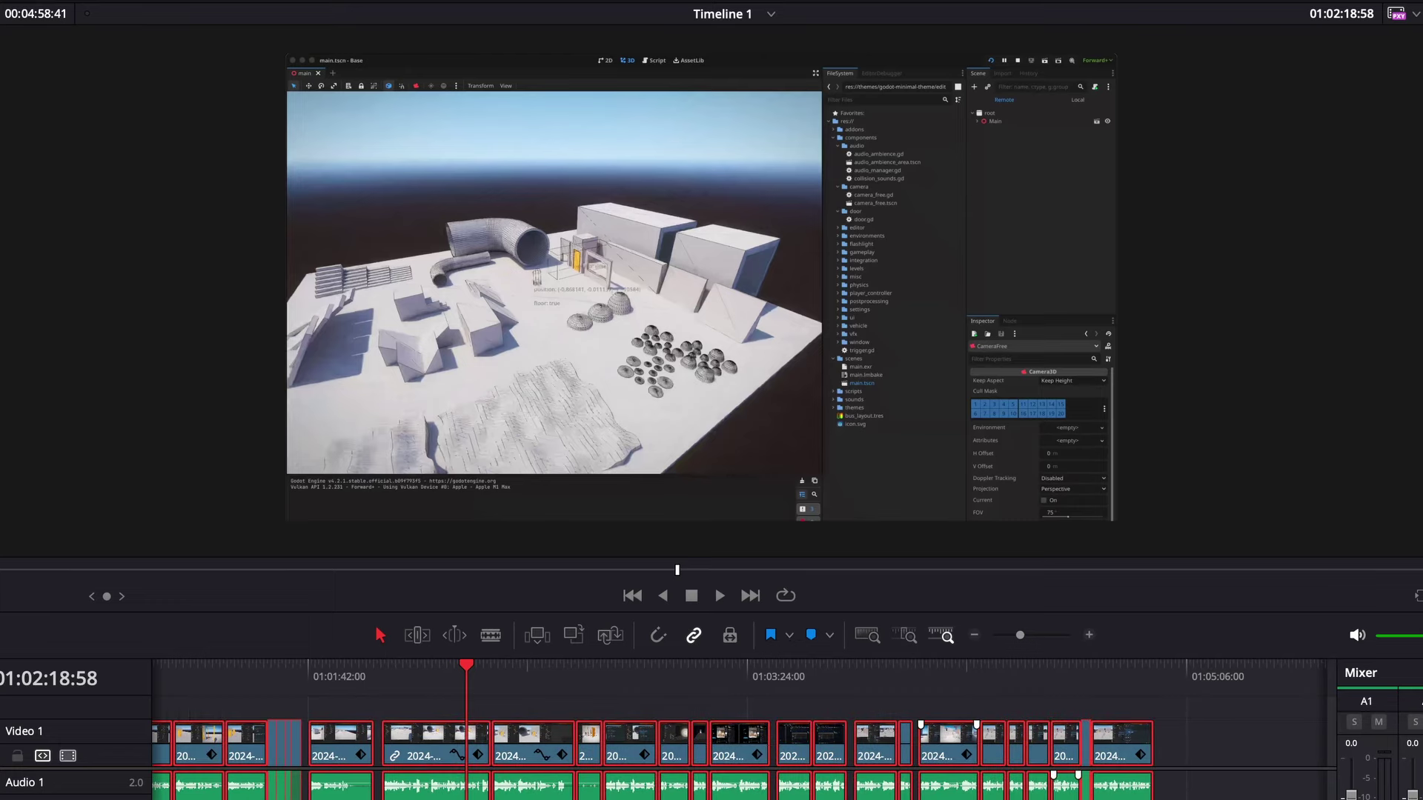
{"action": "key", "text": "ctrl+shift+a"}
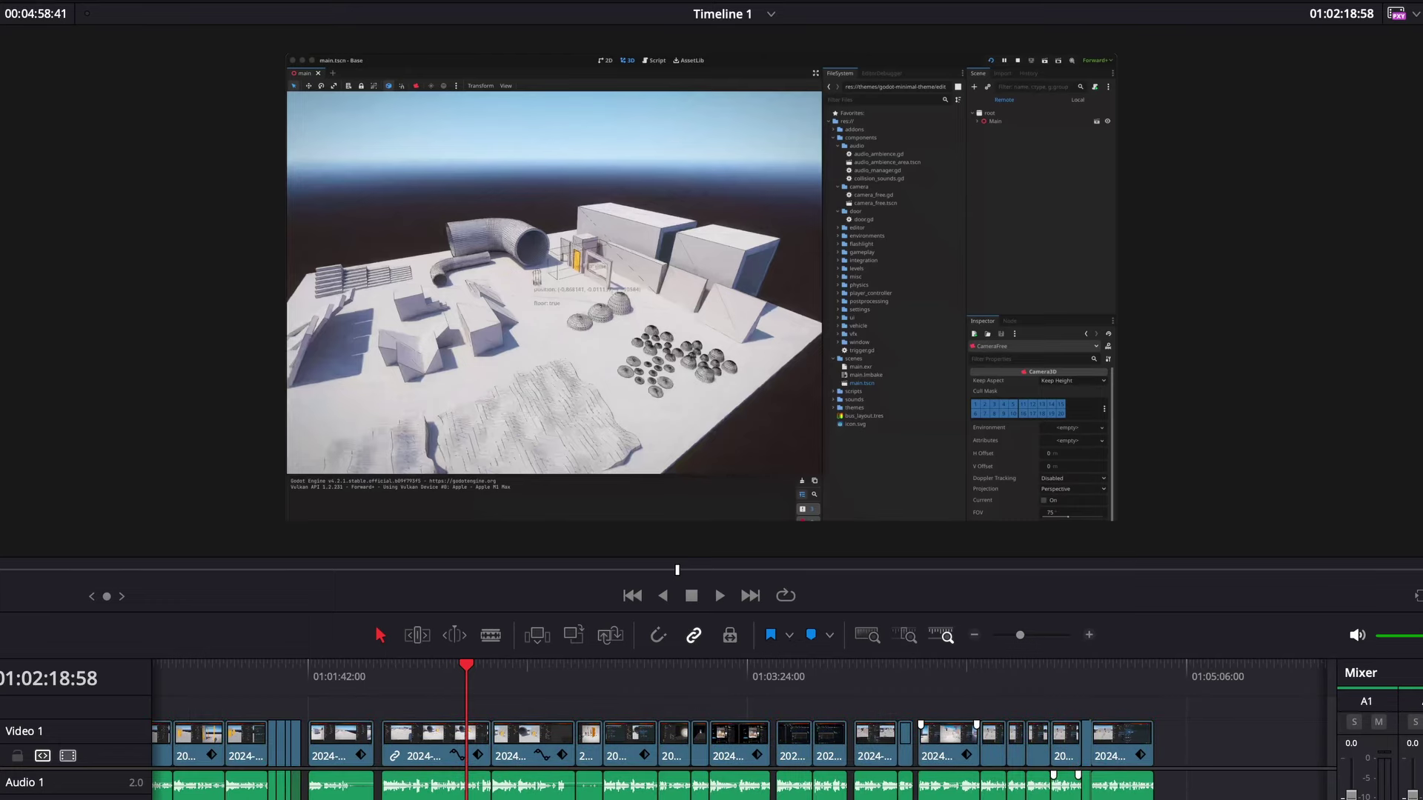